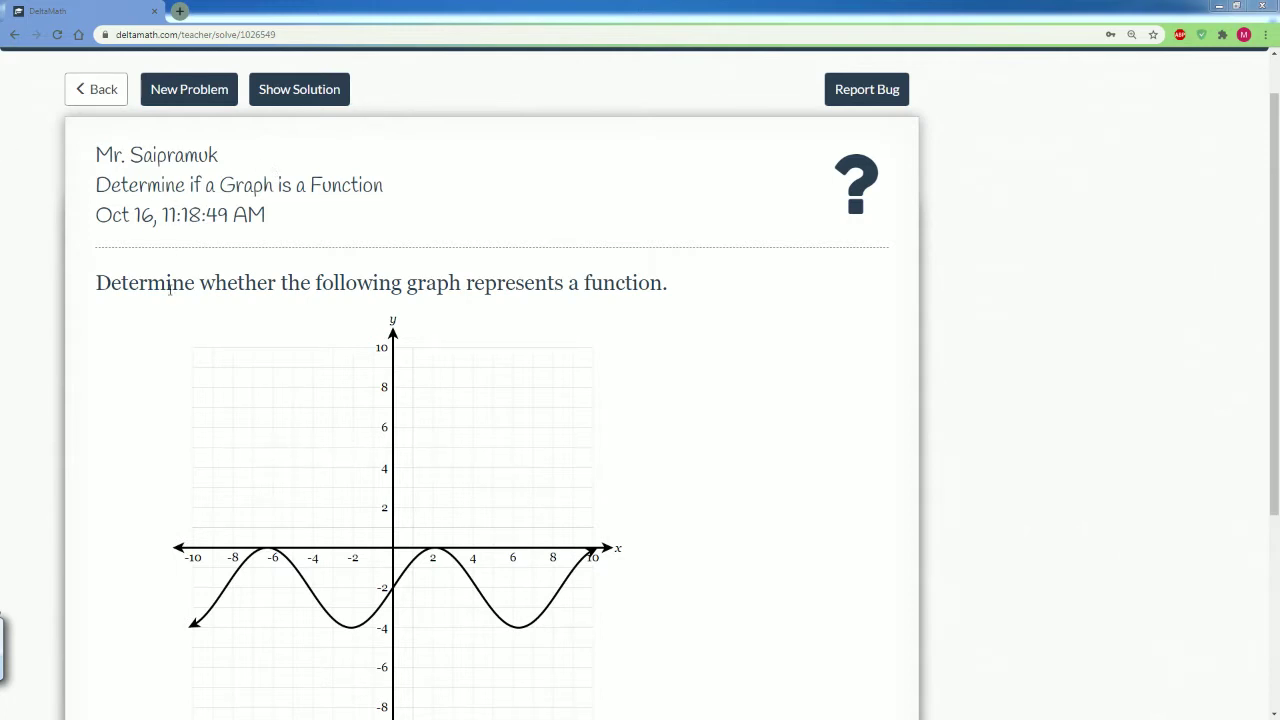
Set Paint's Color 1 to red and select the Rectangle shape over the pasted graph
scroll(160, 288, down, 1)
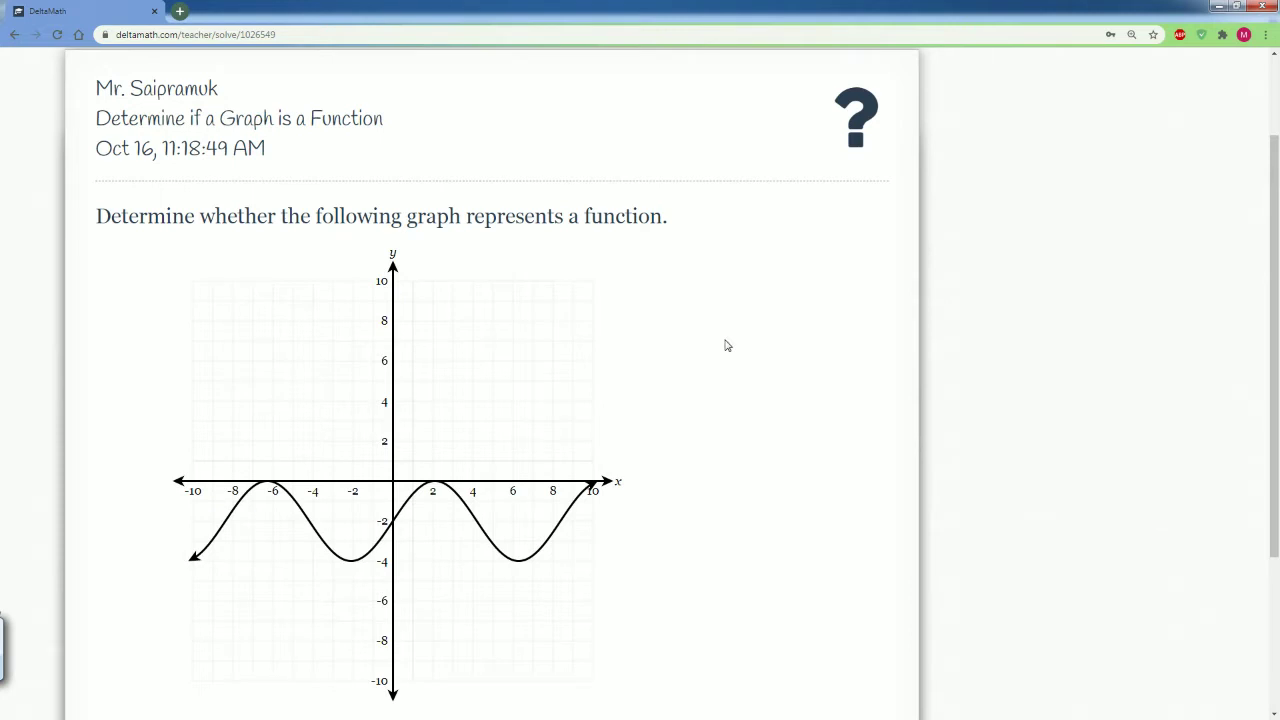
scroll(727, 345, down, 3)
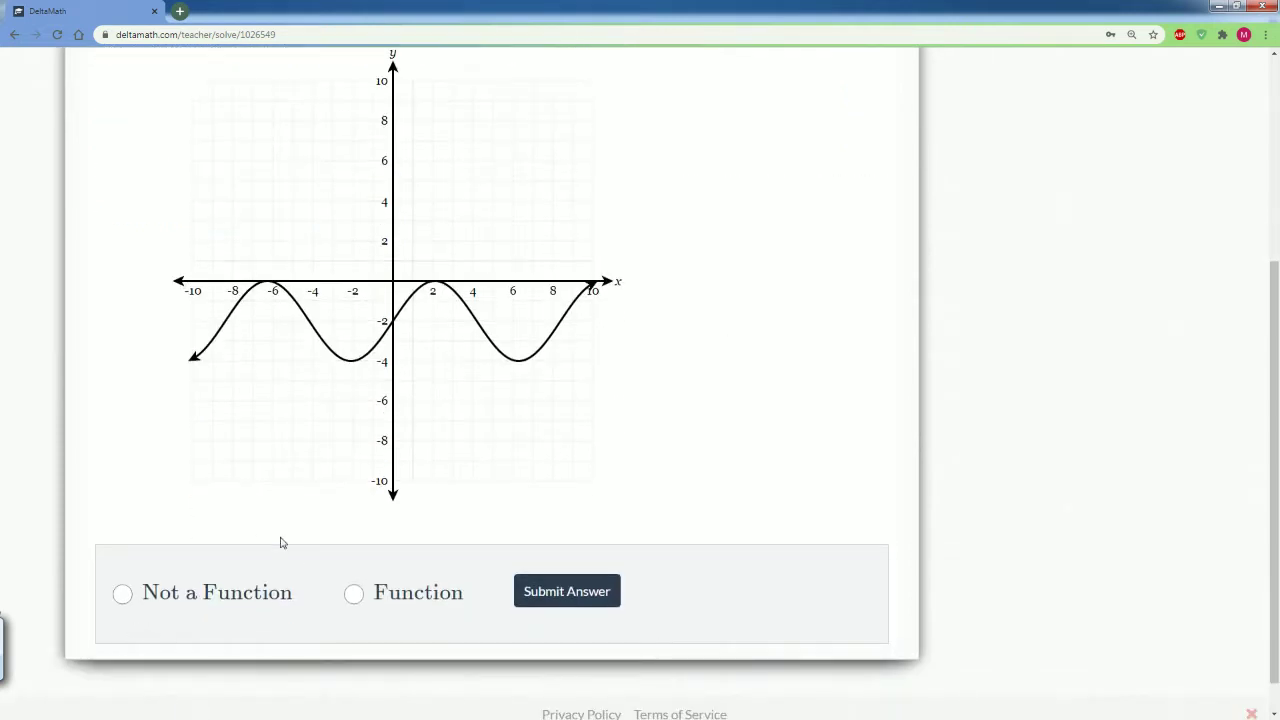
scroll(314, 574, up, 1)
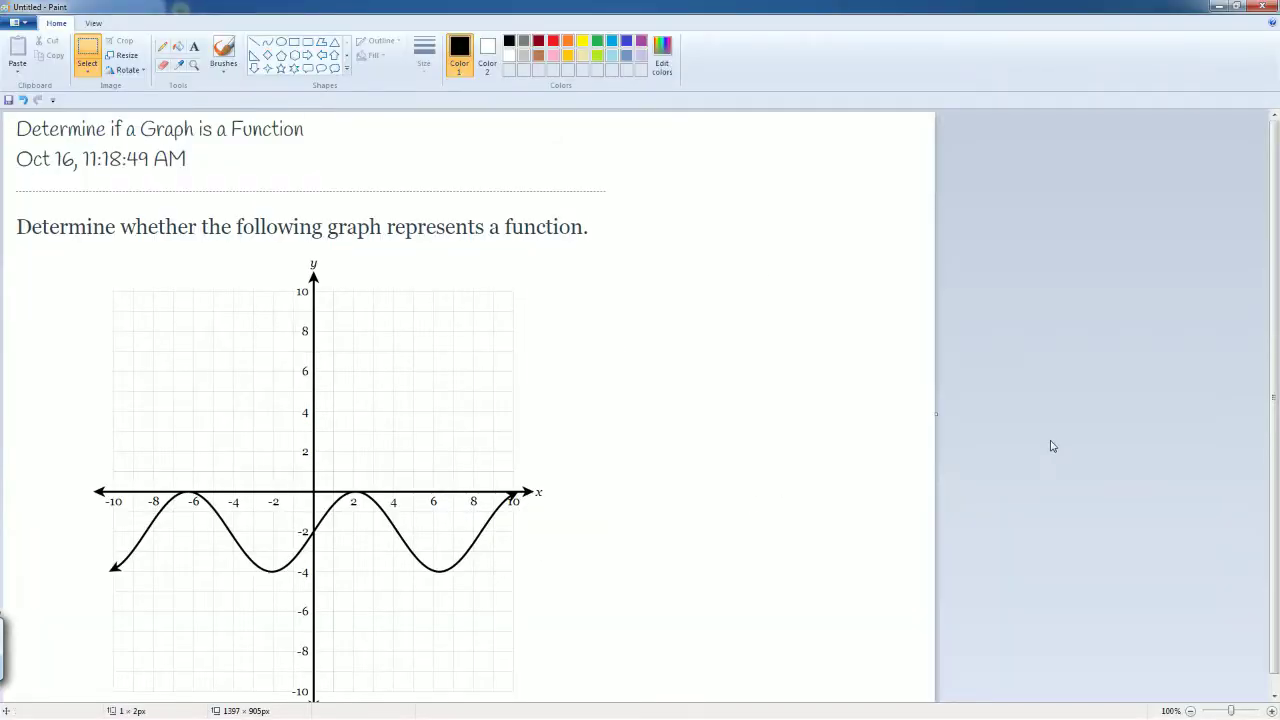
scroll(1051, 446, down, 1)
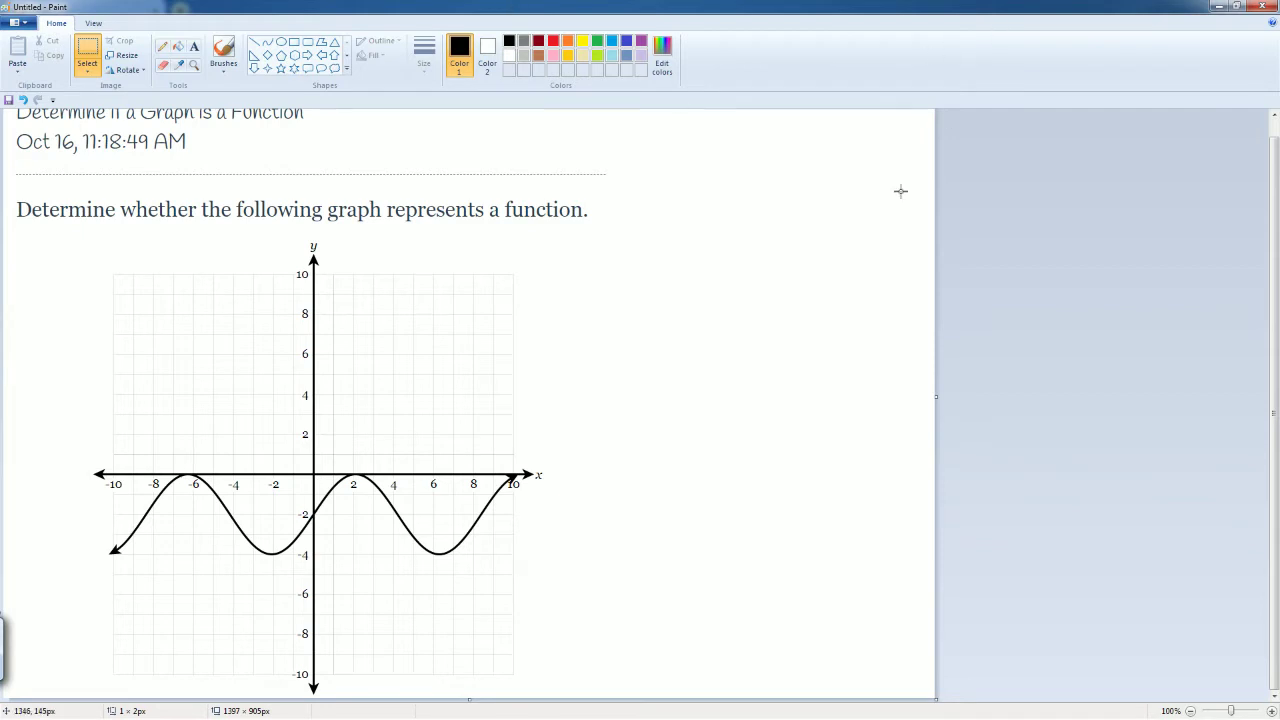
click(553, 41)
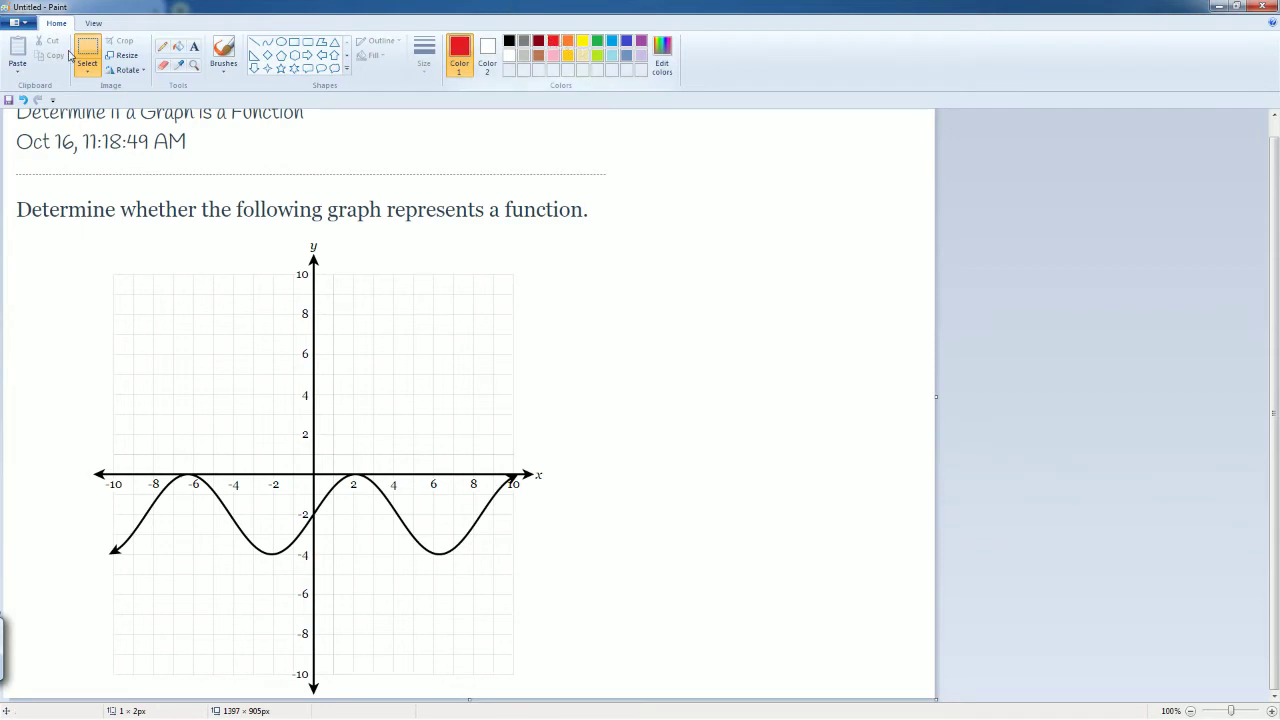
click(255, 43)
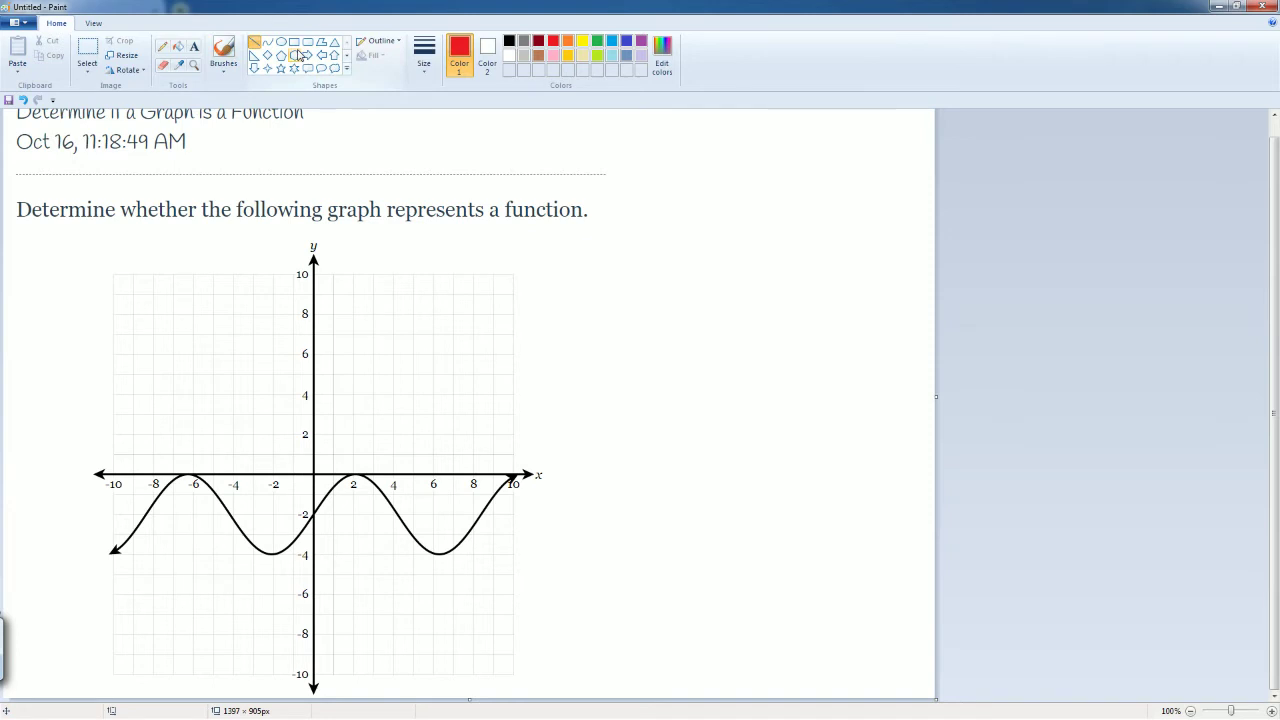
click(294, 42)
Draw thin red vertical bars across the graph at x = -6, -2, 3 and 8
drag(184, 400, 184, 611)
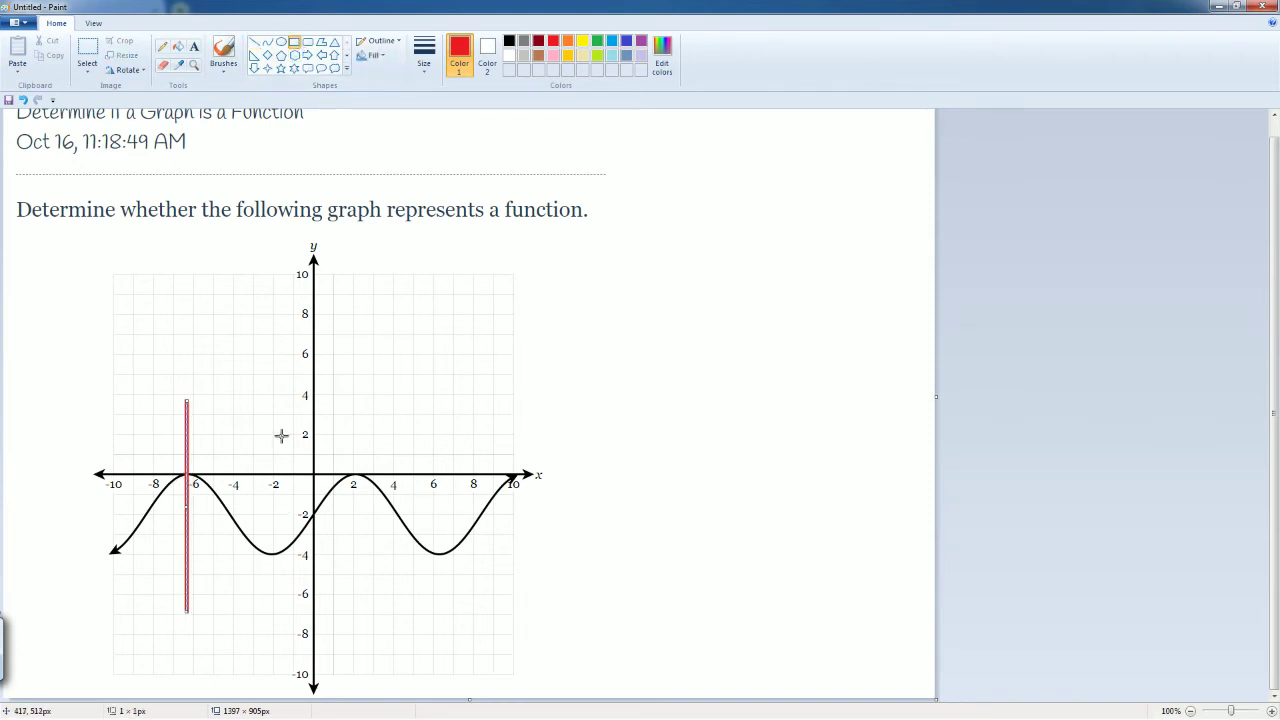
drag(280, 434, 281, 627)
drag(376, 432, 376, 614)
drag(473, 430, 472, 627)
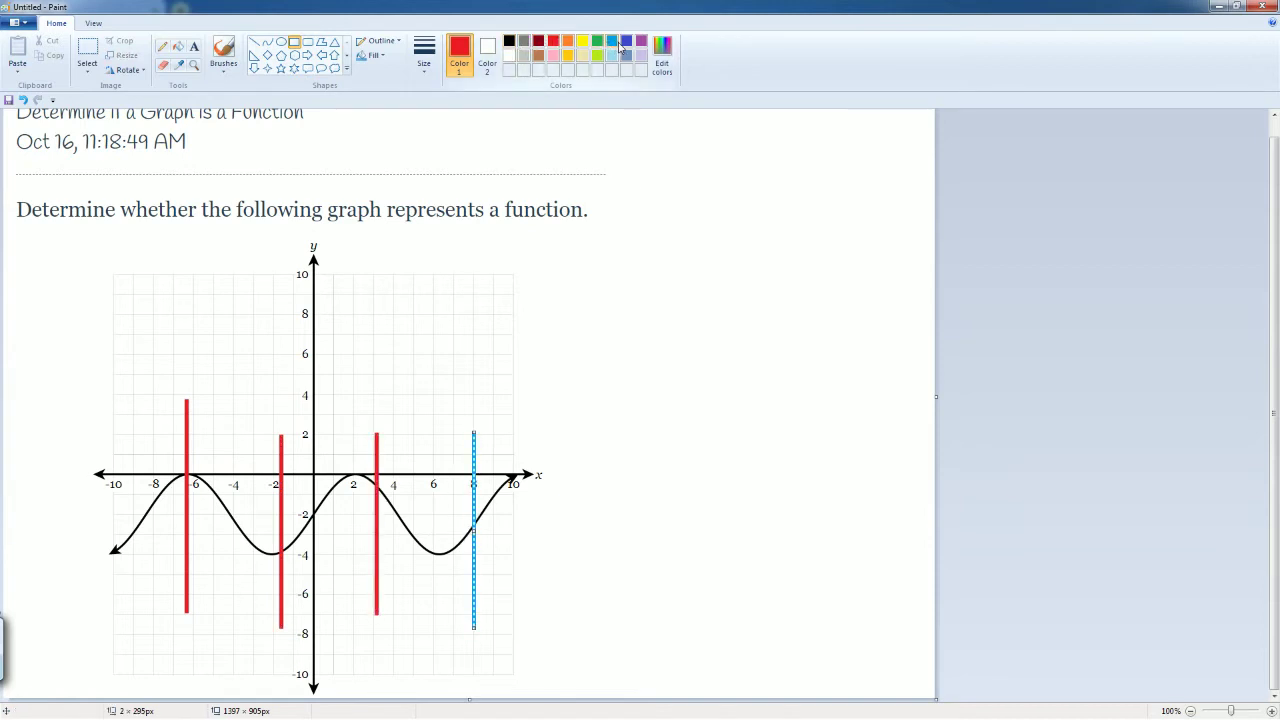
Switch to a blue brush and circle where the curve crosses x = -6
click(626, 41)
click(626, 314)
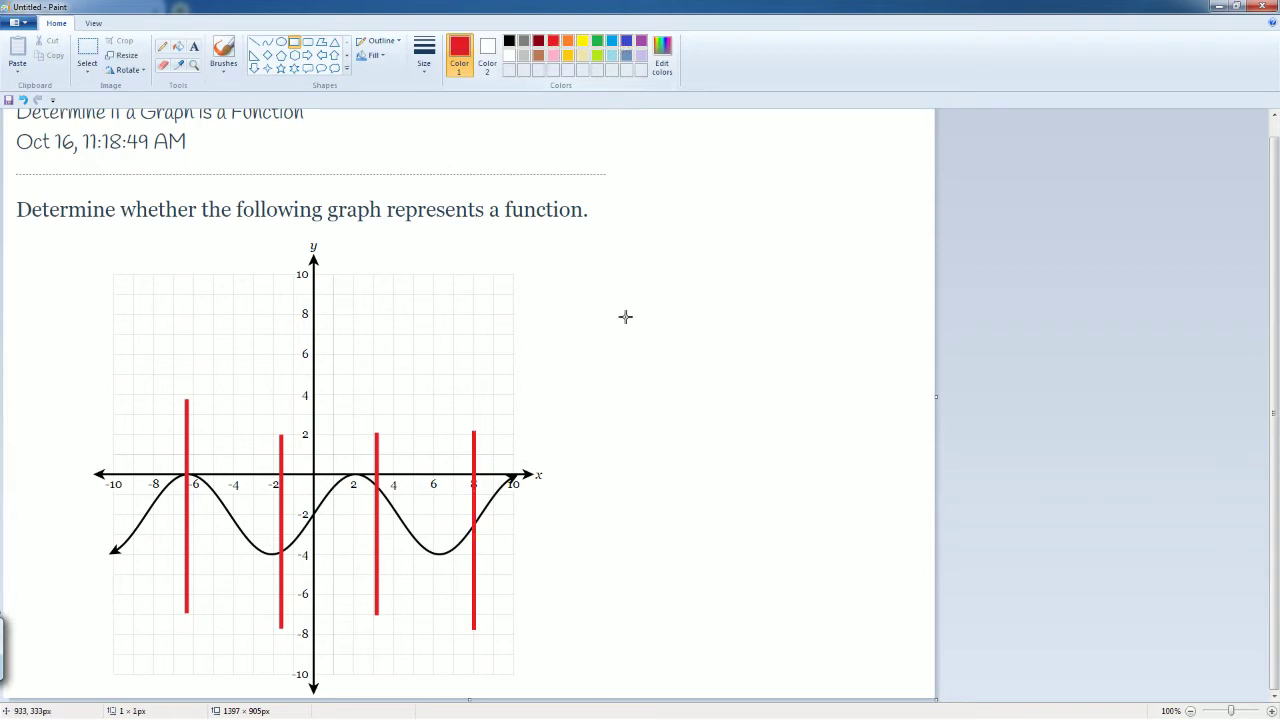
click(225, 48)
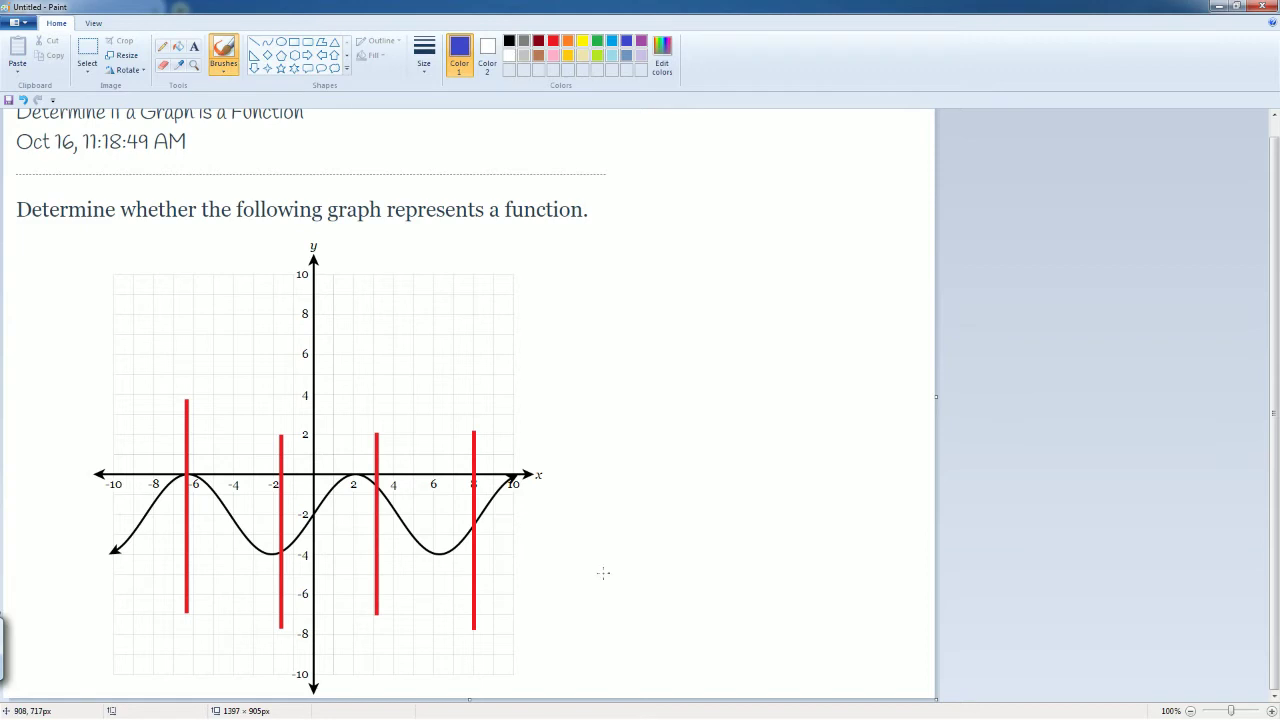
drag(186, 472, 183, 473)
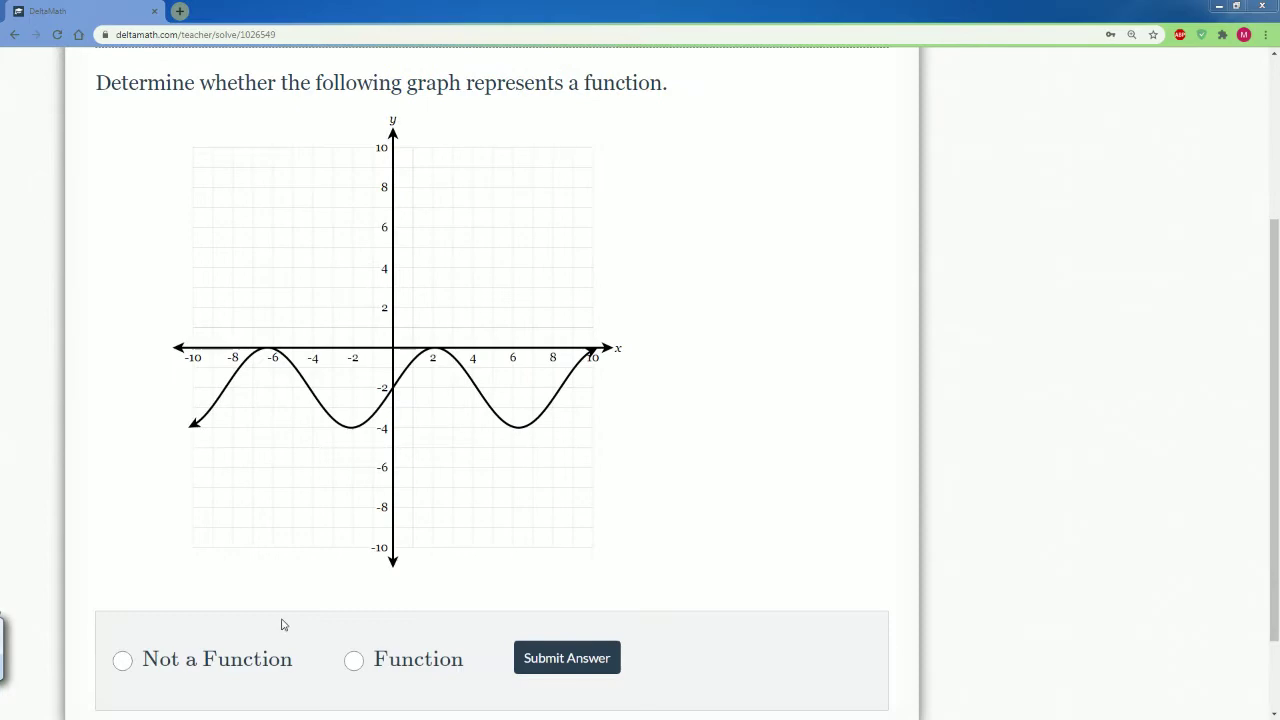
Submit and confirm 'Function' as the answer, then scroll through the correct-answer explanation
click(353, 660)
click(560, 660)
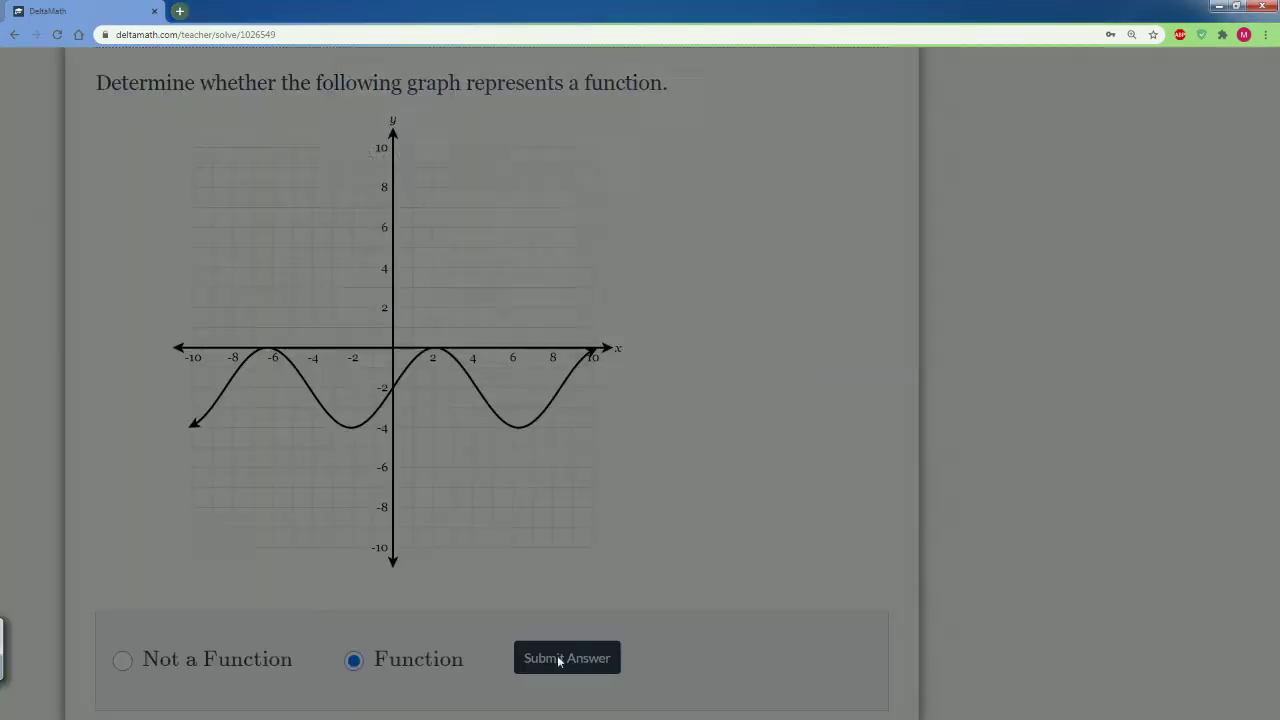
click(829, 331)
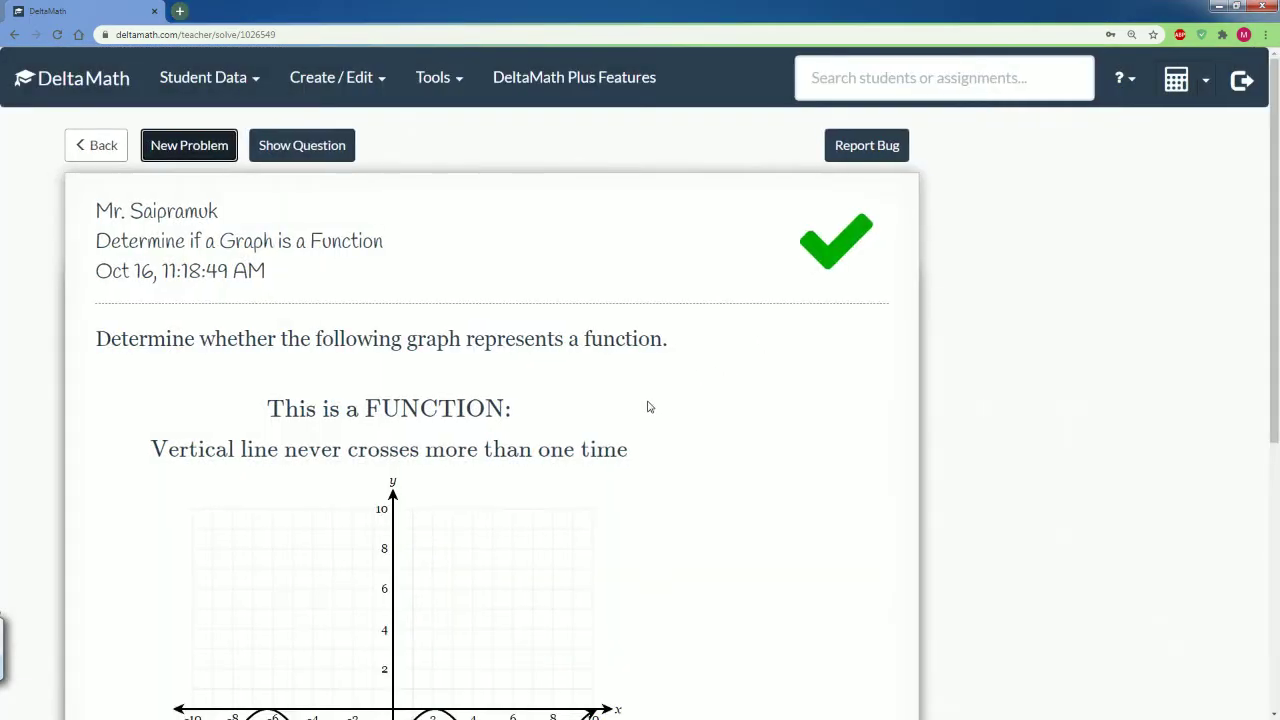
scroll(728, 389, down, 3)
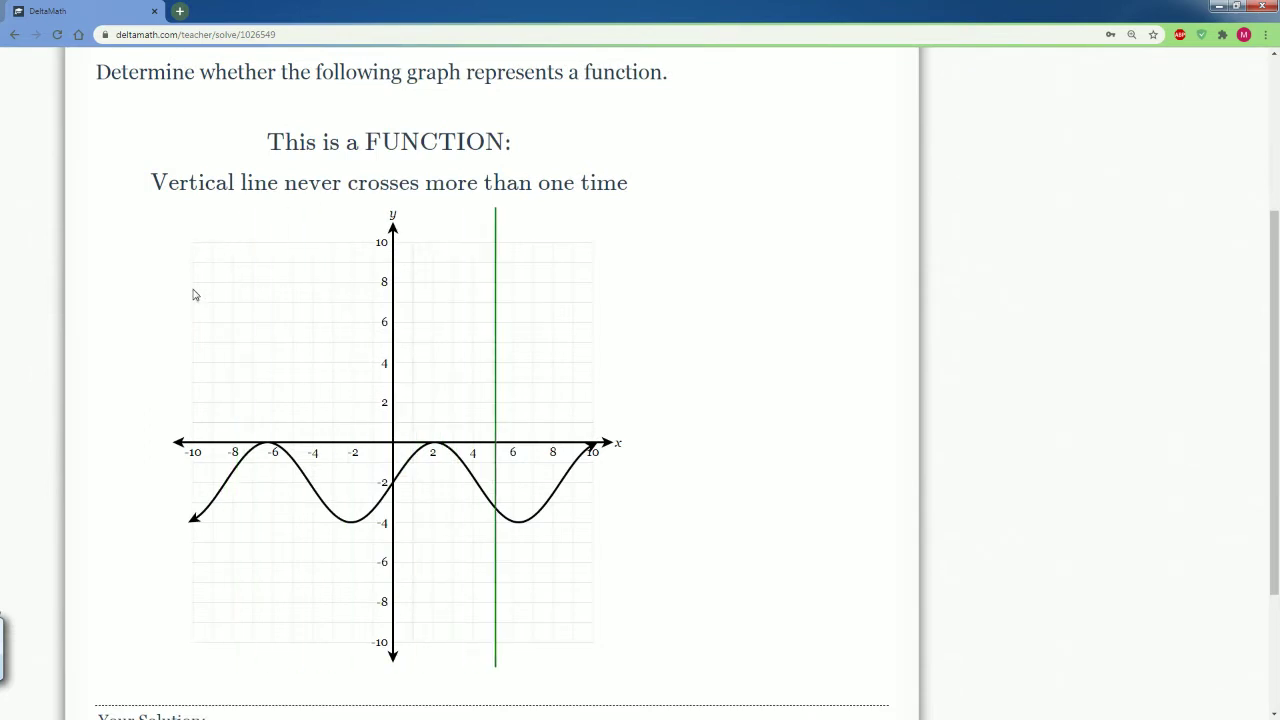
scroll(155, 426, down, 2)
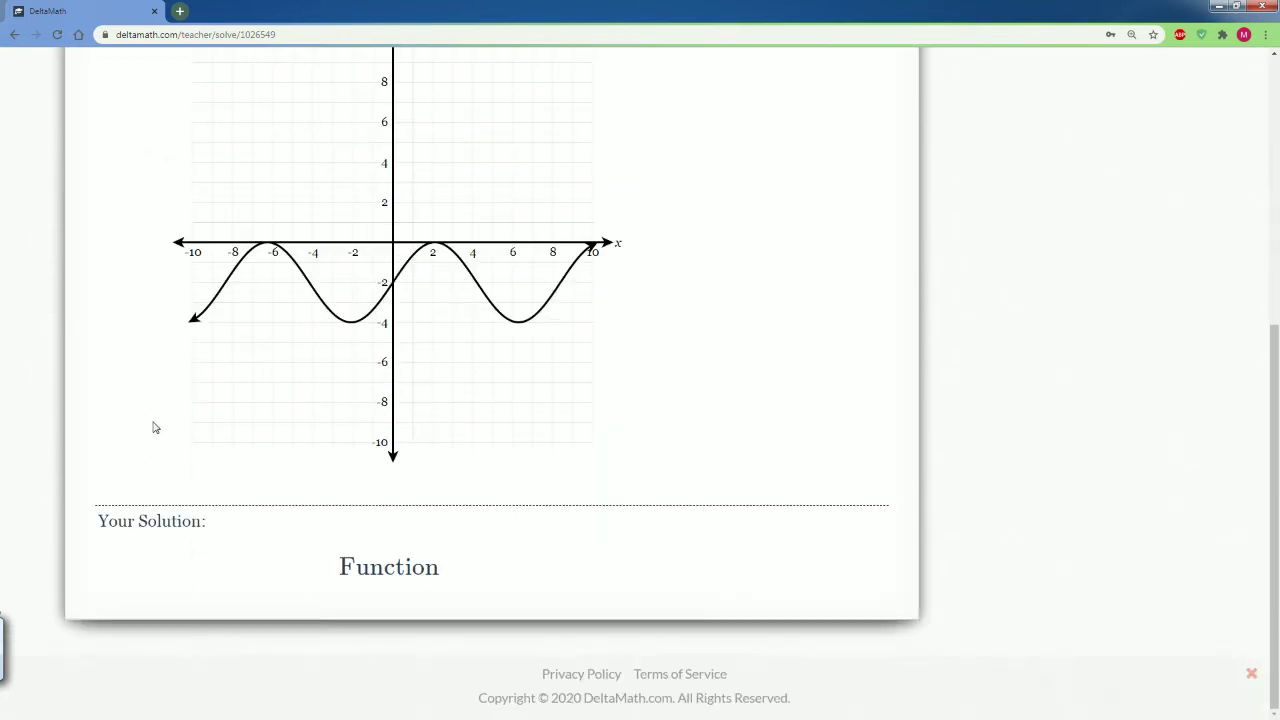
scroll(155, 427, up, 5)
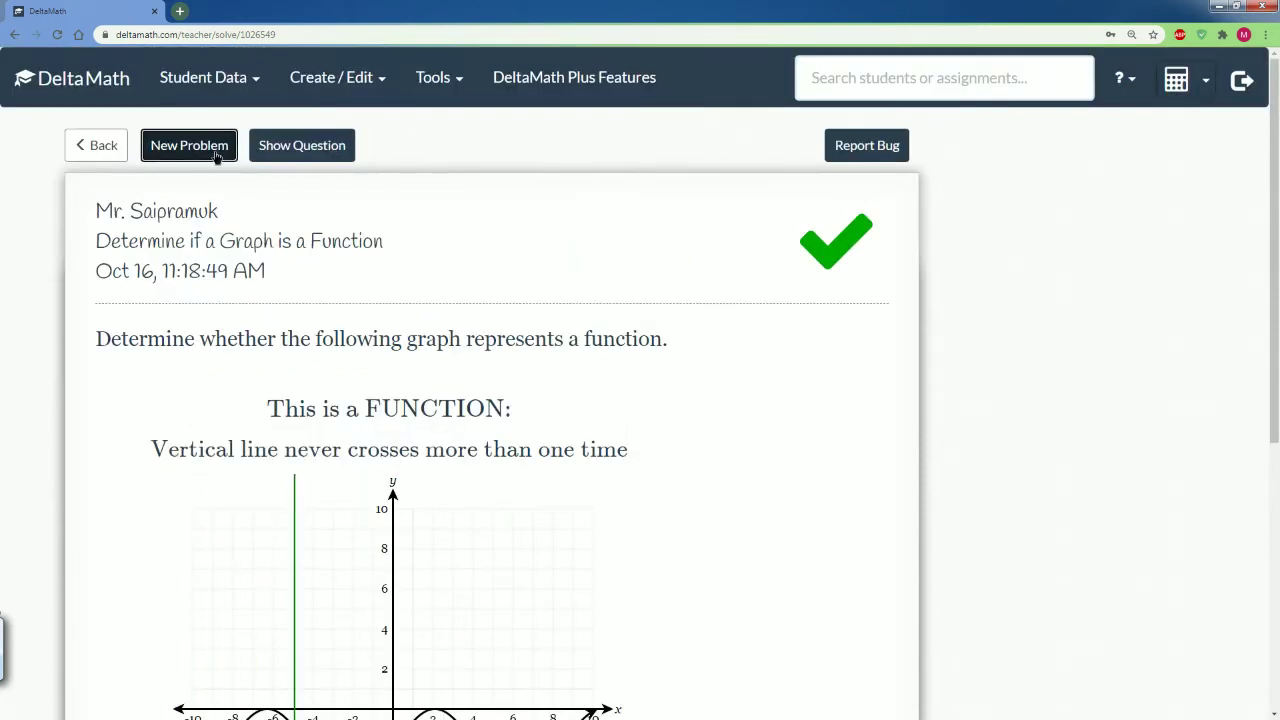
Load new graph problems three times until a two-curve graph appears
click(216, 155)
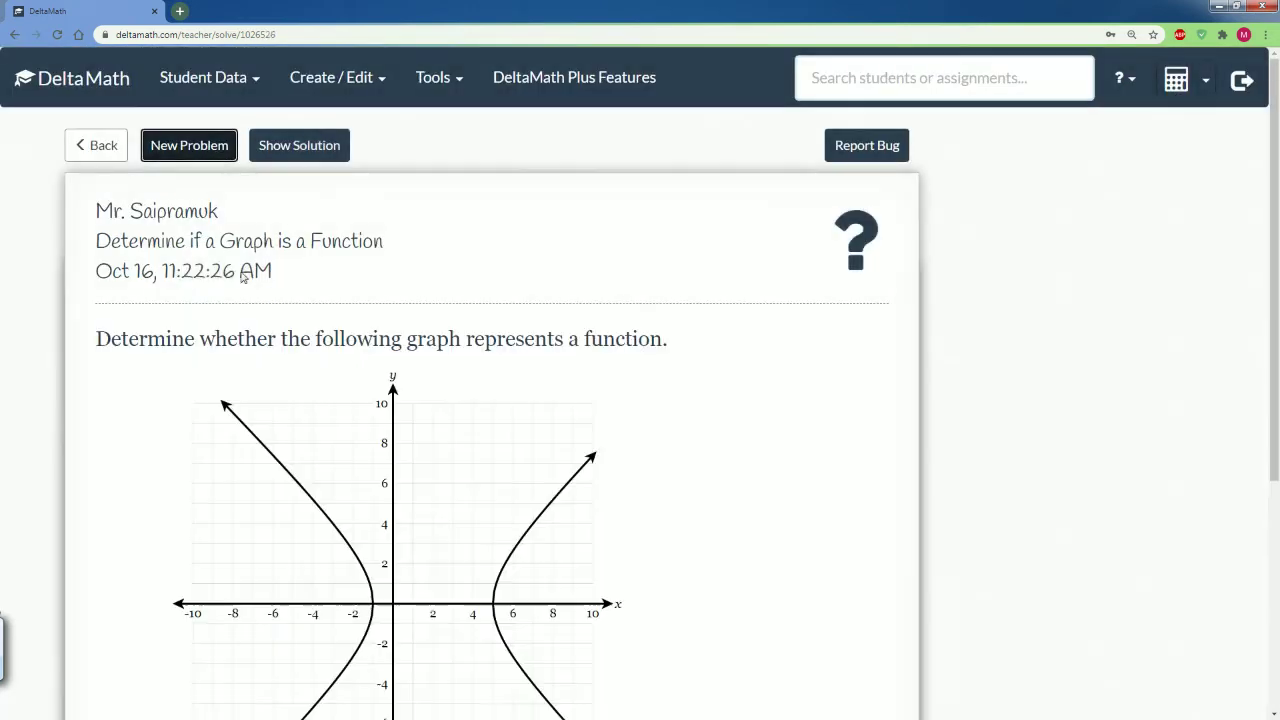
click(187, 148)
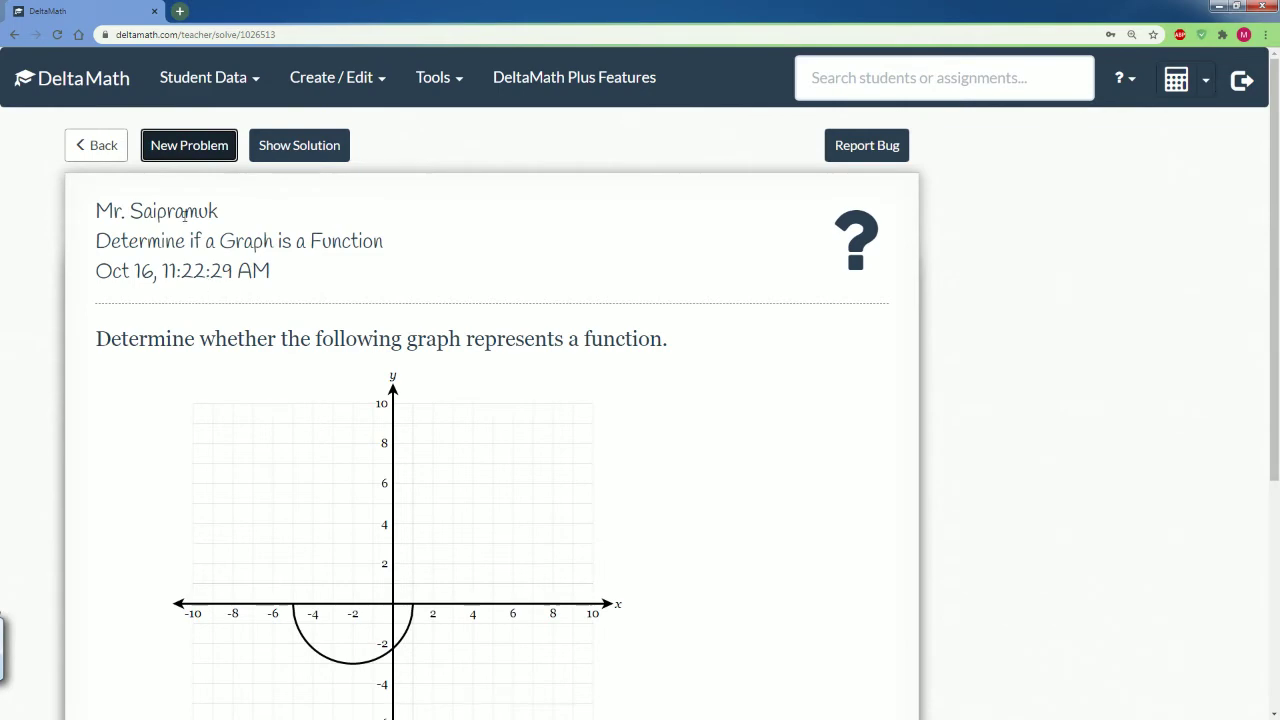
click(171, 145)
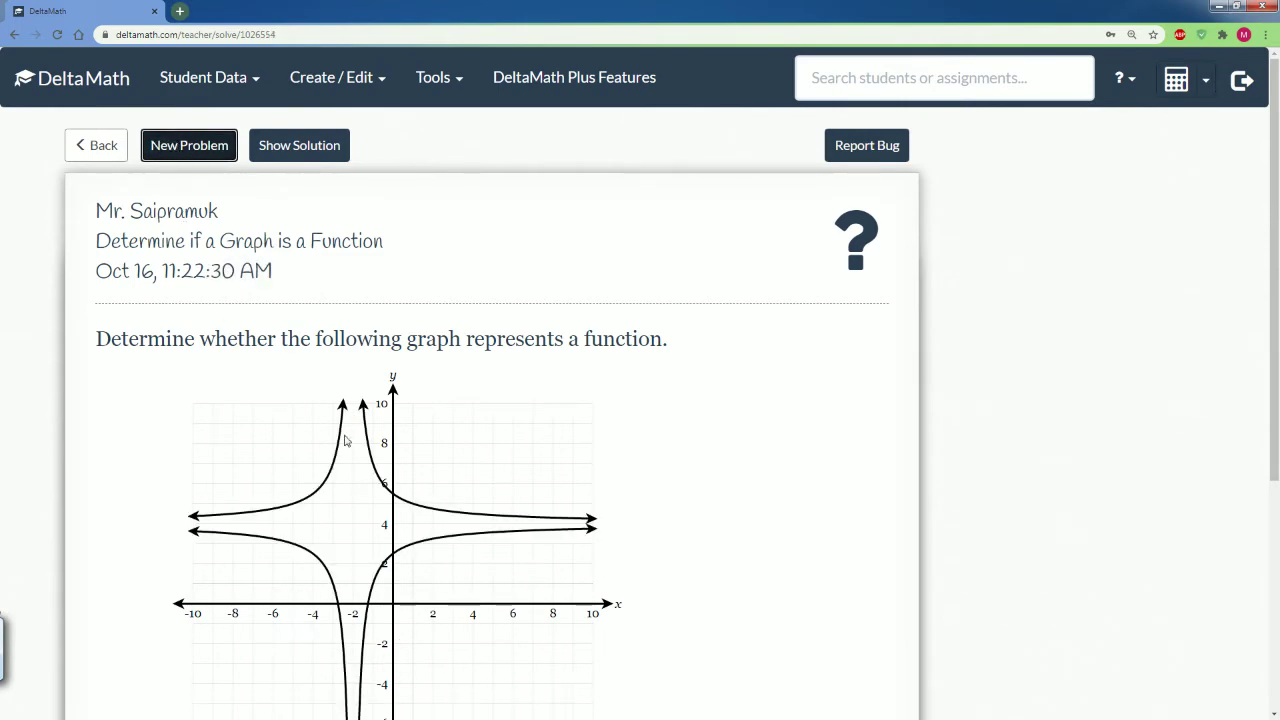
scroll(429, 505, down, 1)
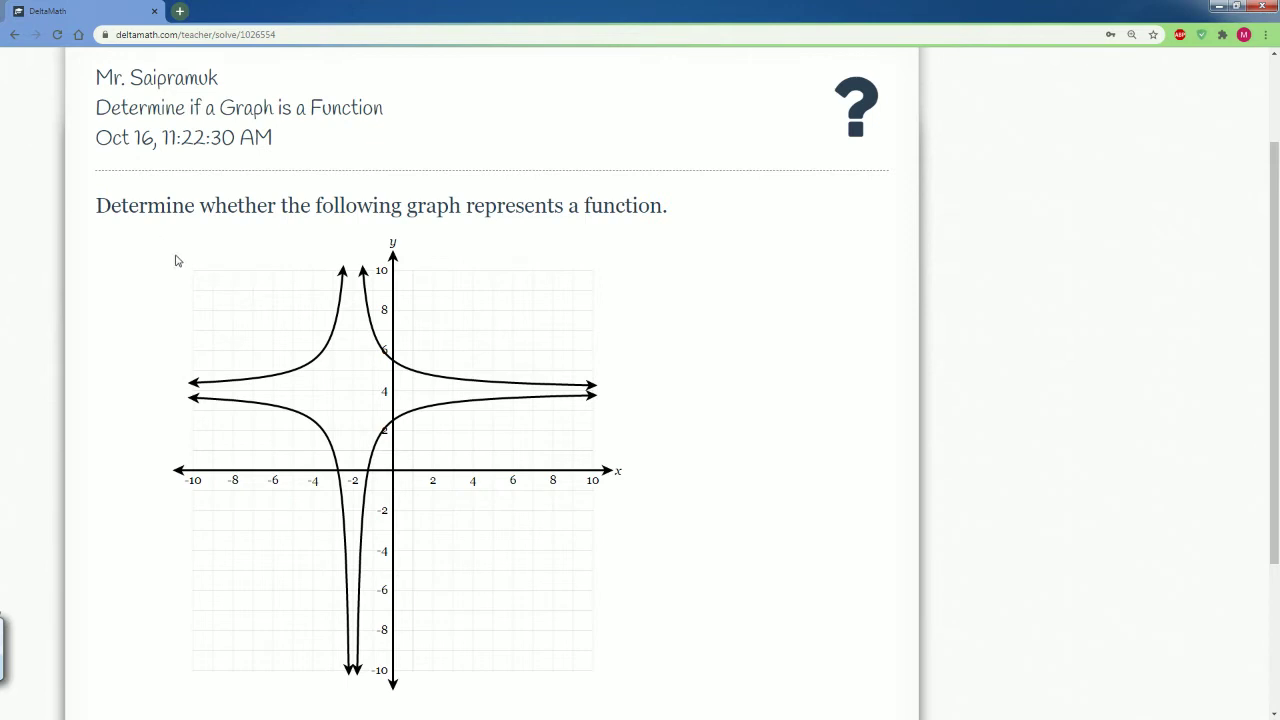
scroll(173, 252, down, 1)
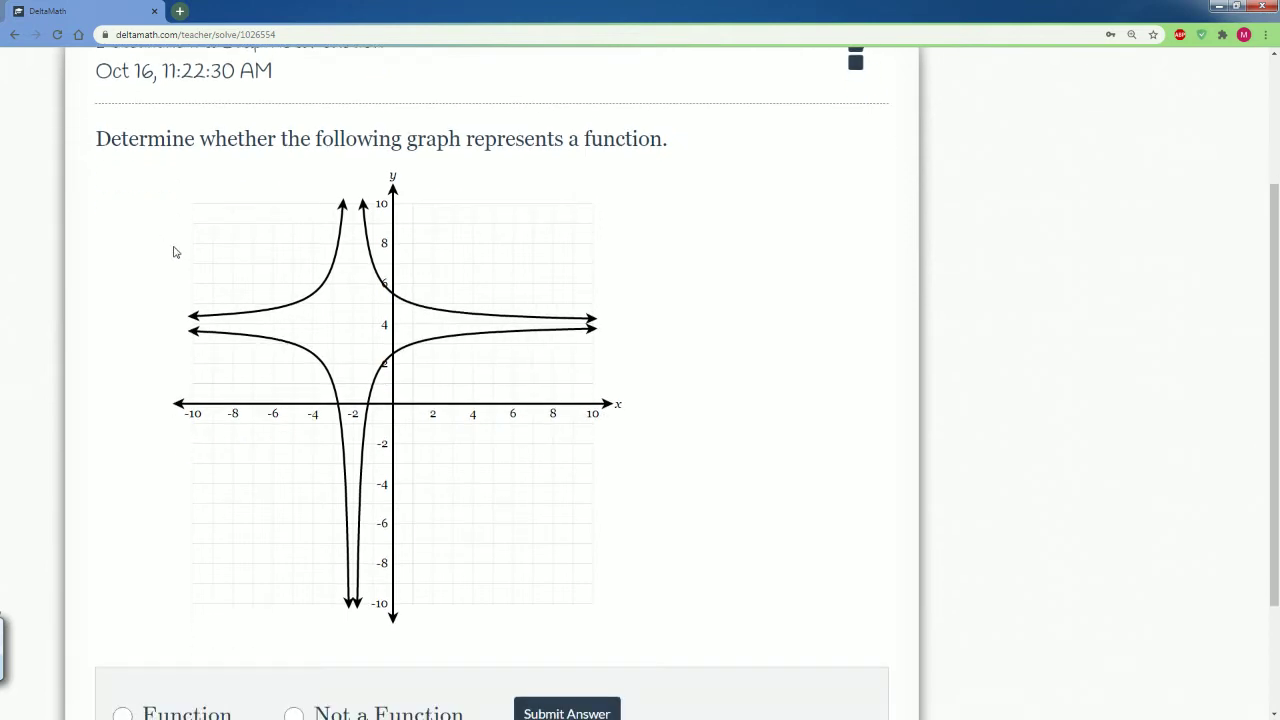
scroll(173, 252, up, 1)
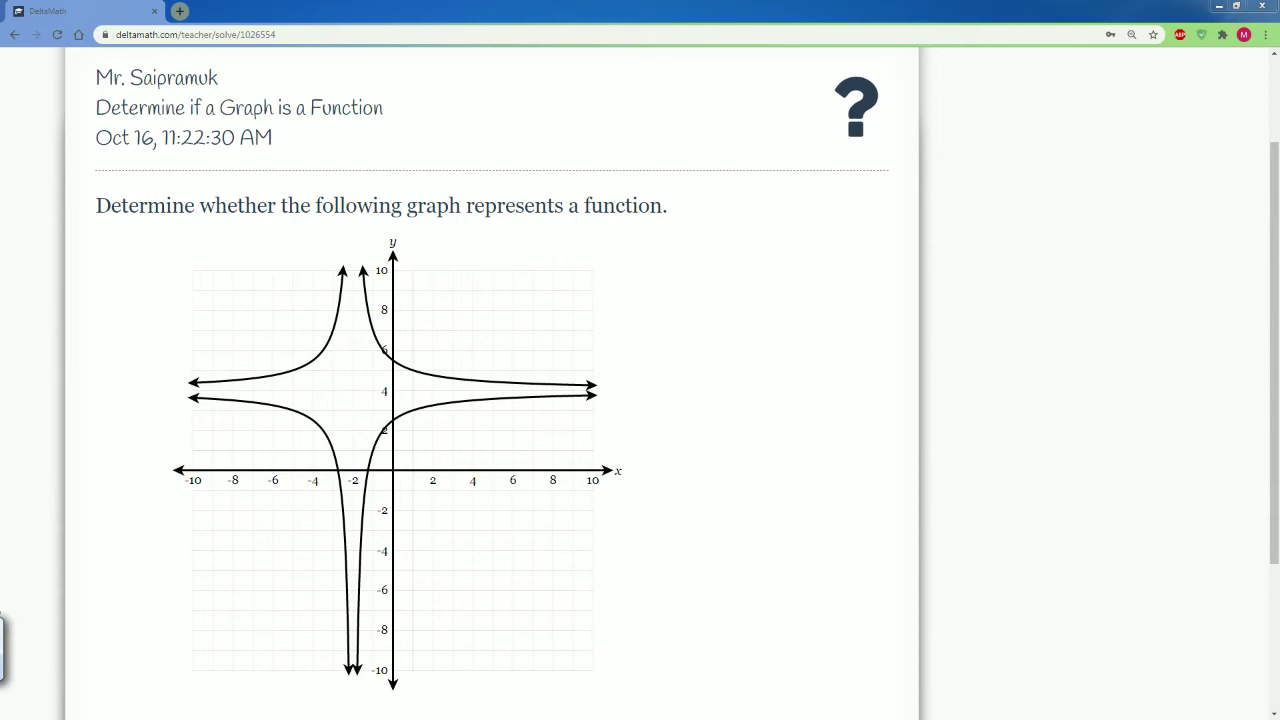
Commit the pasted problem screenshot in Paint and pick red rectangles for drawing
click(812, 45)
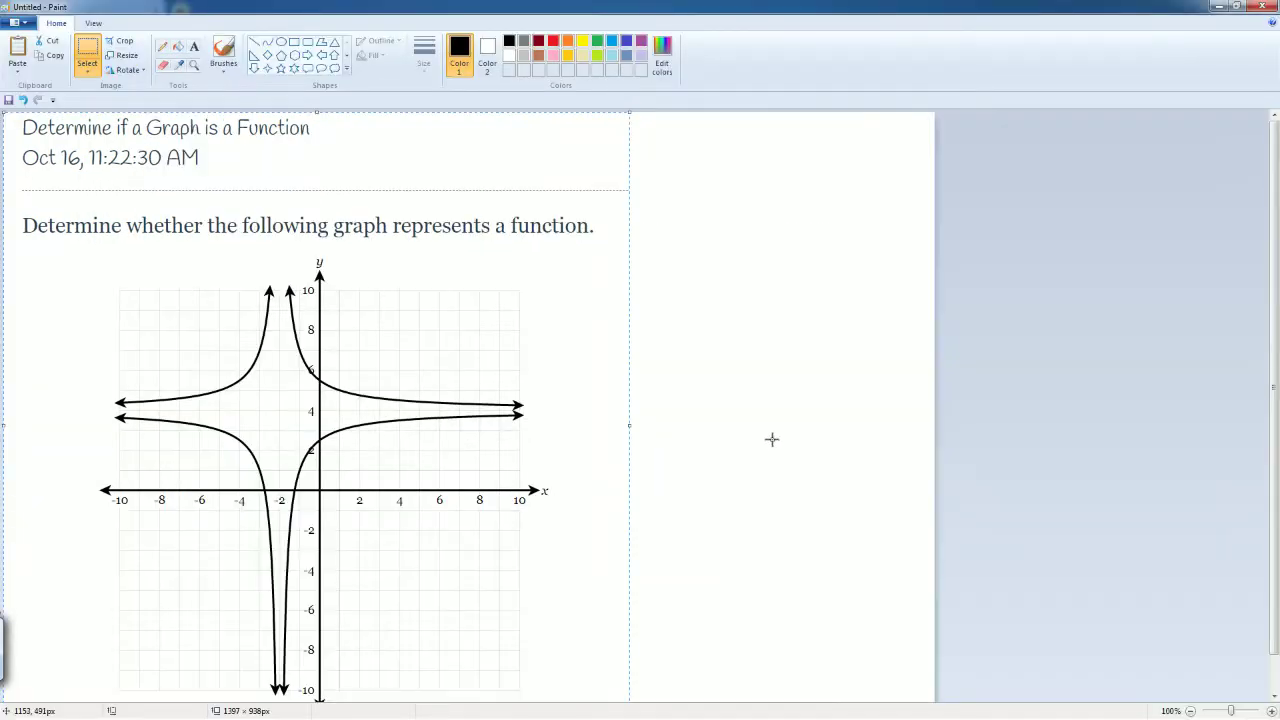
click(771, 439)
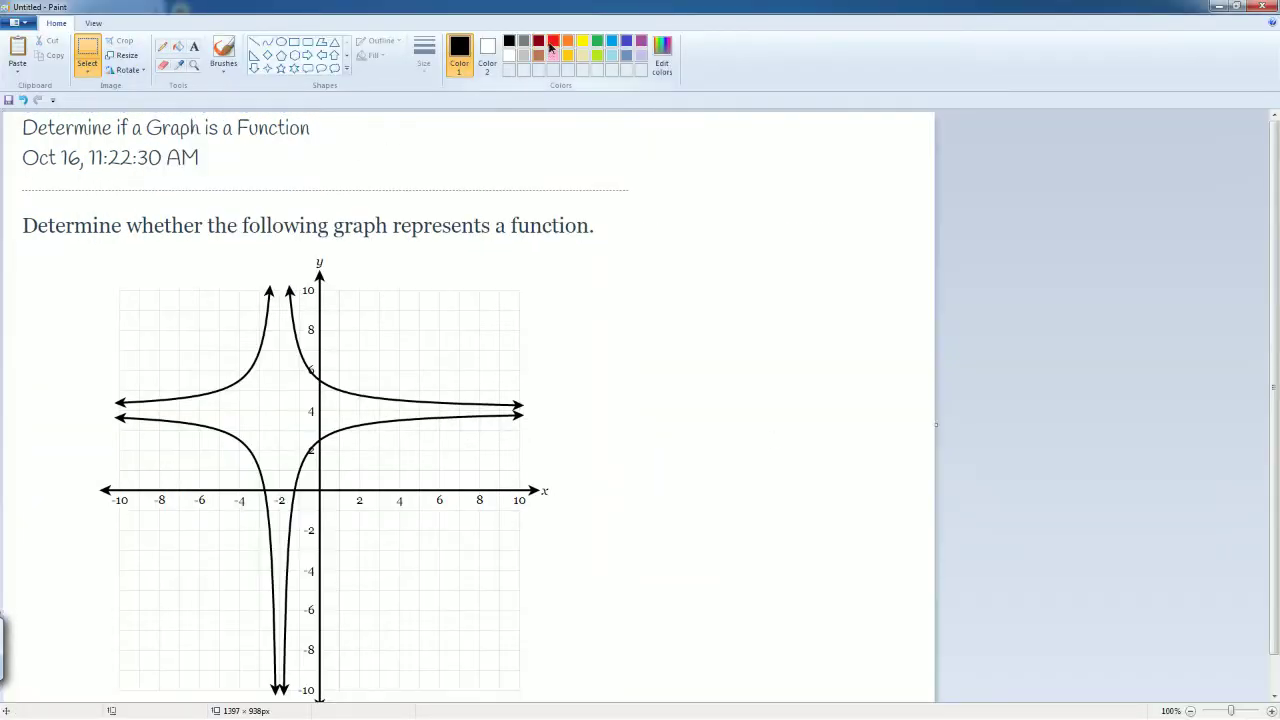
click(550, 46)
click(282, 42)
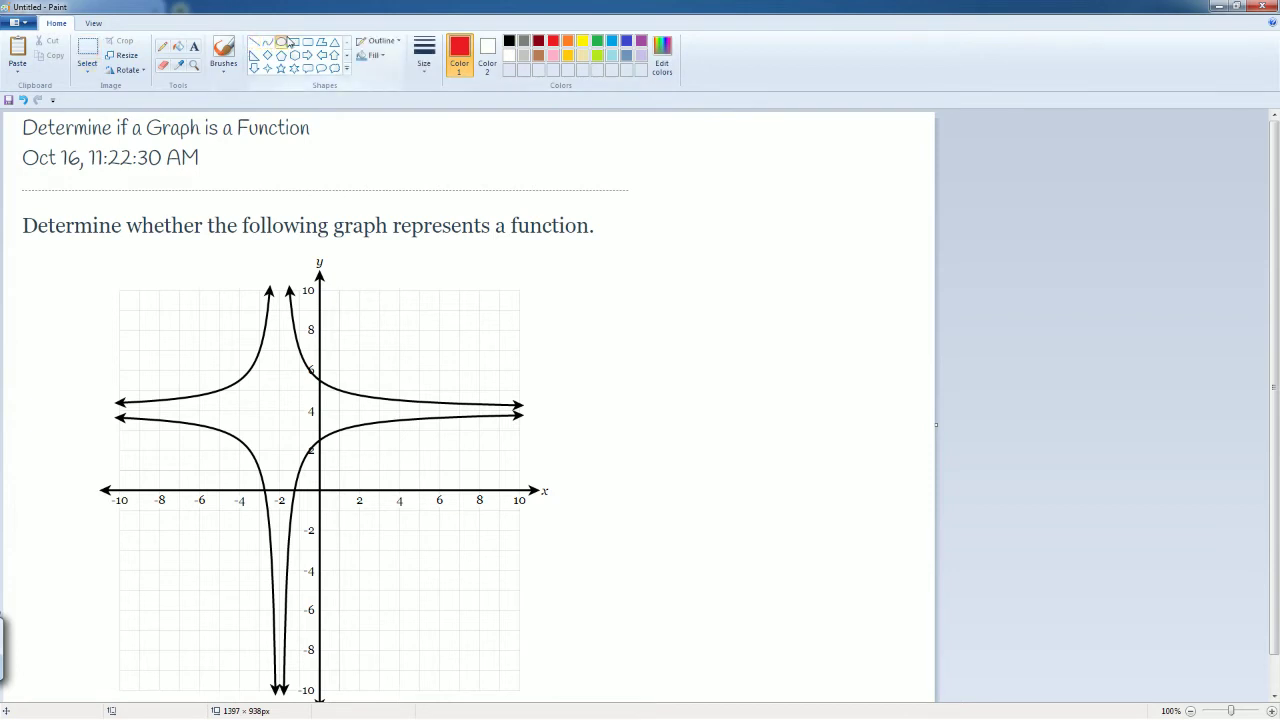
click(294, 42)
Draw red vertical test lines at x ≈ -7, 1 and 8, then pick a blue brush
drag(178, 326, 178, 698)
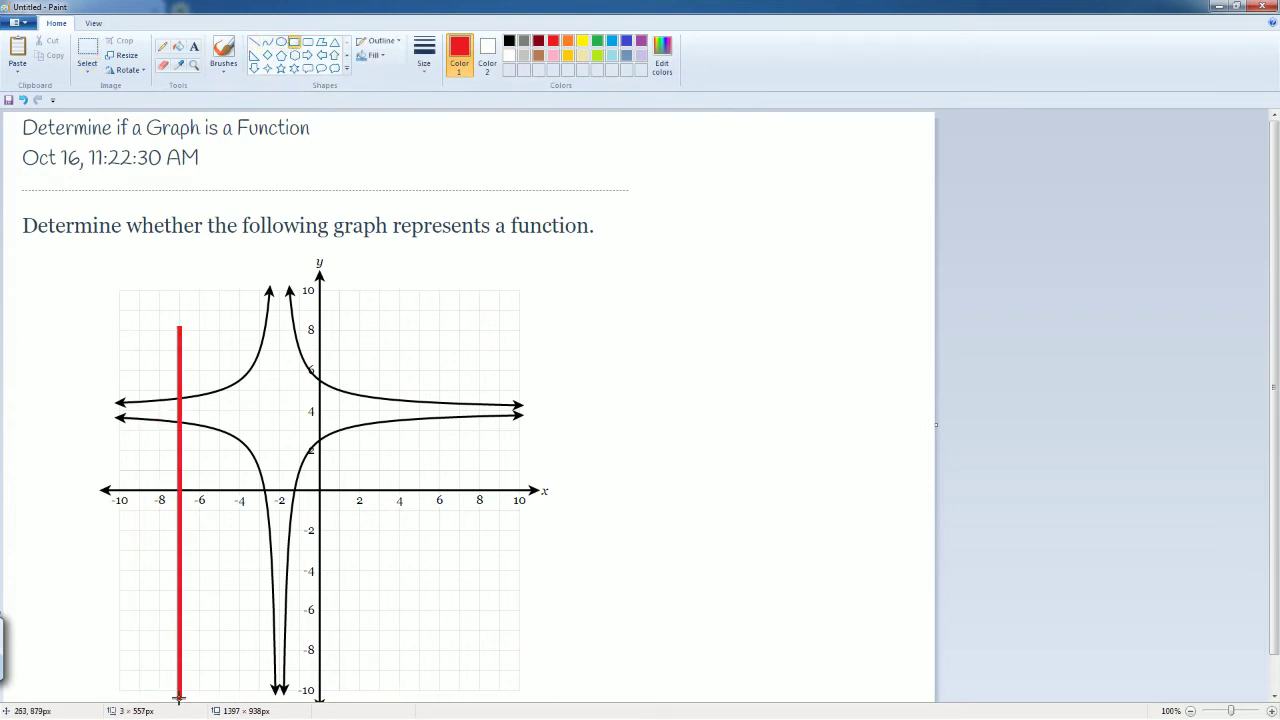
drag(337, 334, 340, 615)
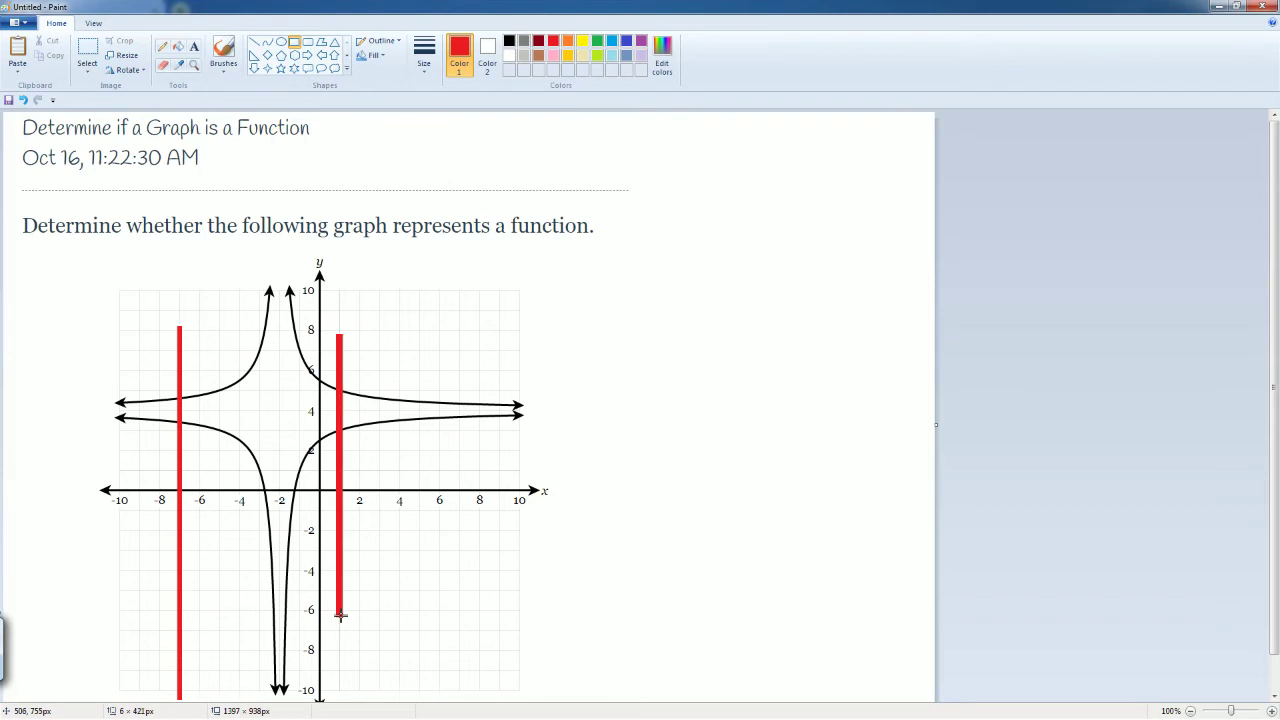
drag(480, 340, 479, 627)
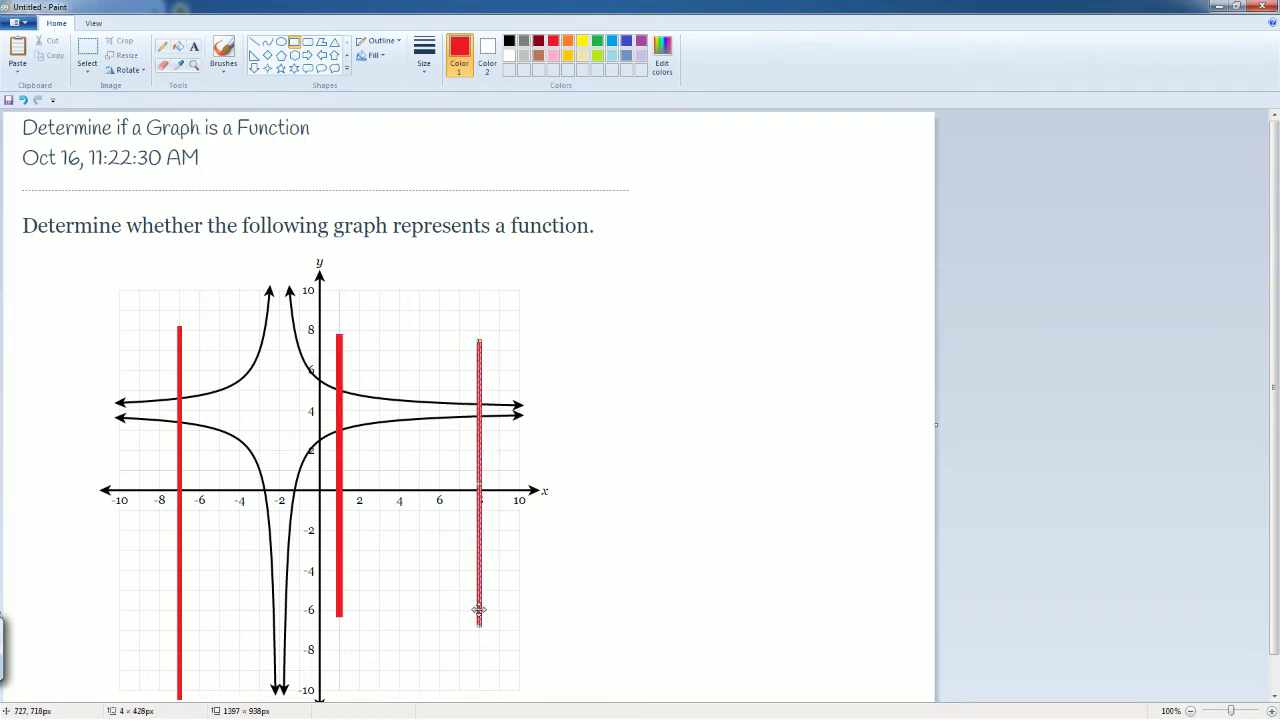
click(625, 41)
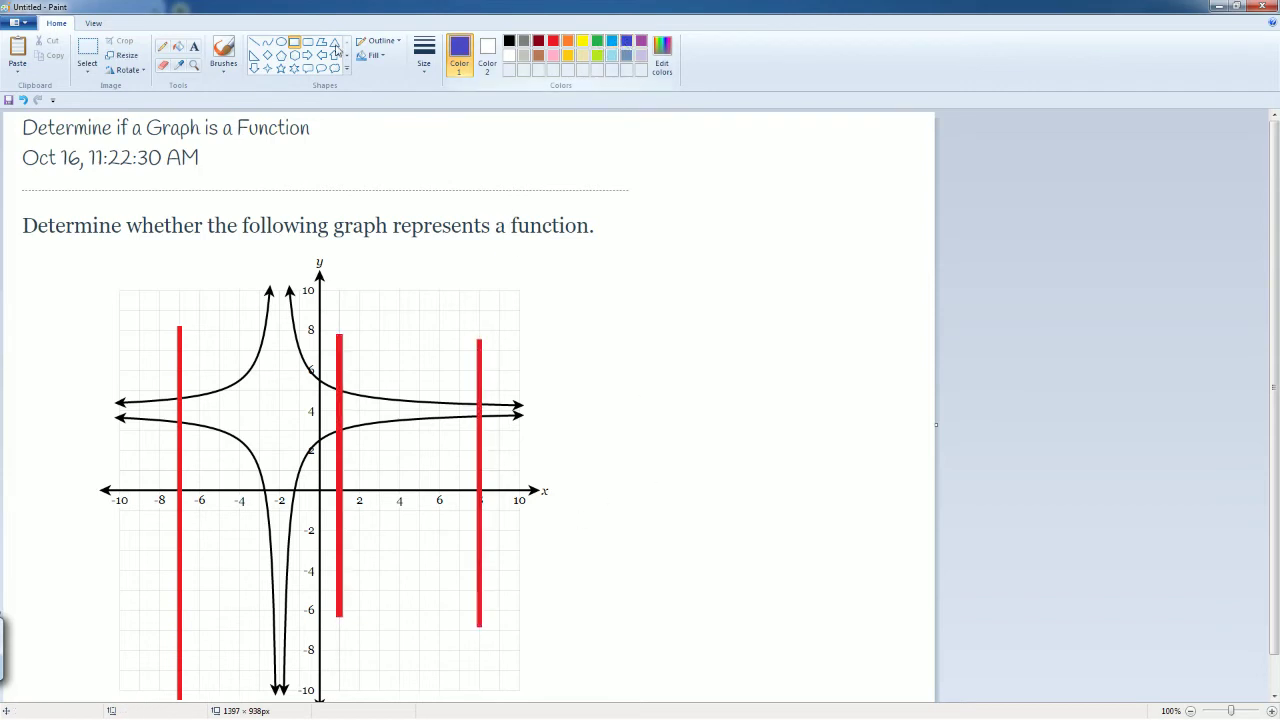
click(222, 52)
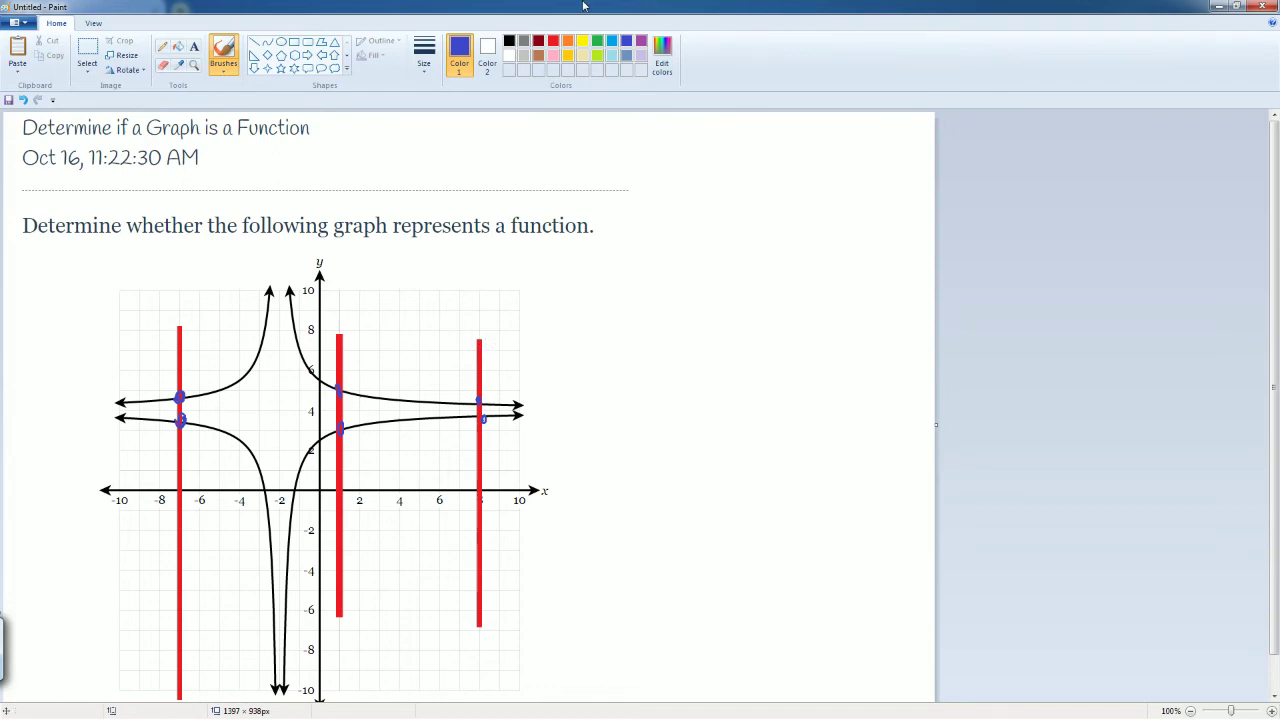
Back in DeltaMath, choose 'Not a Function' and submit it
click(1218, 6)
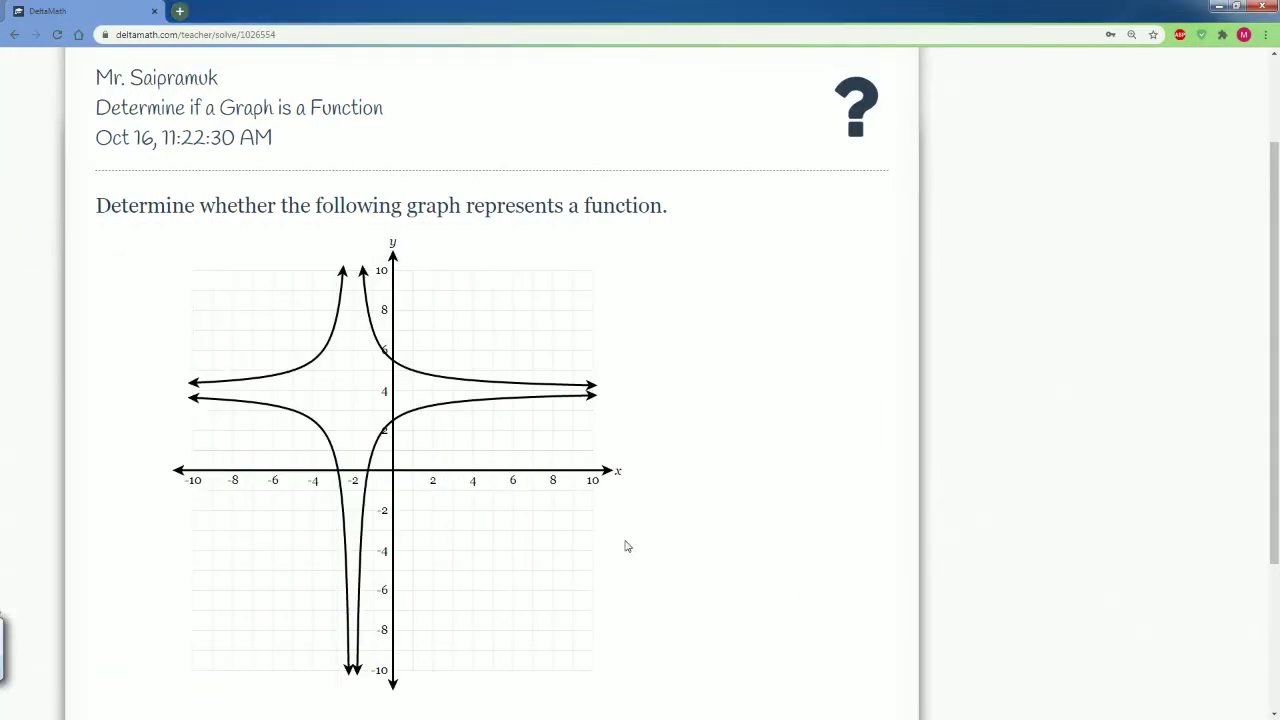
scroll(600, 545, down, 2)
click(294, 554)
click(562, 573)
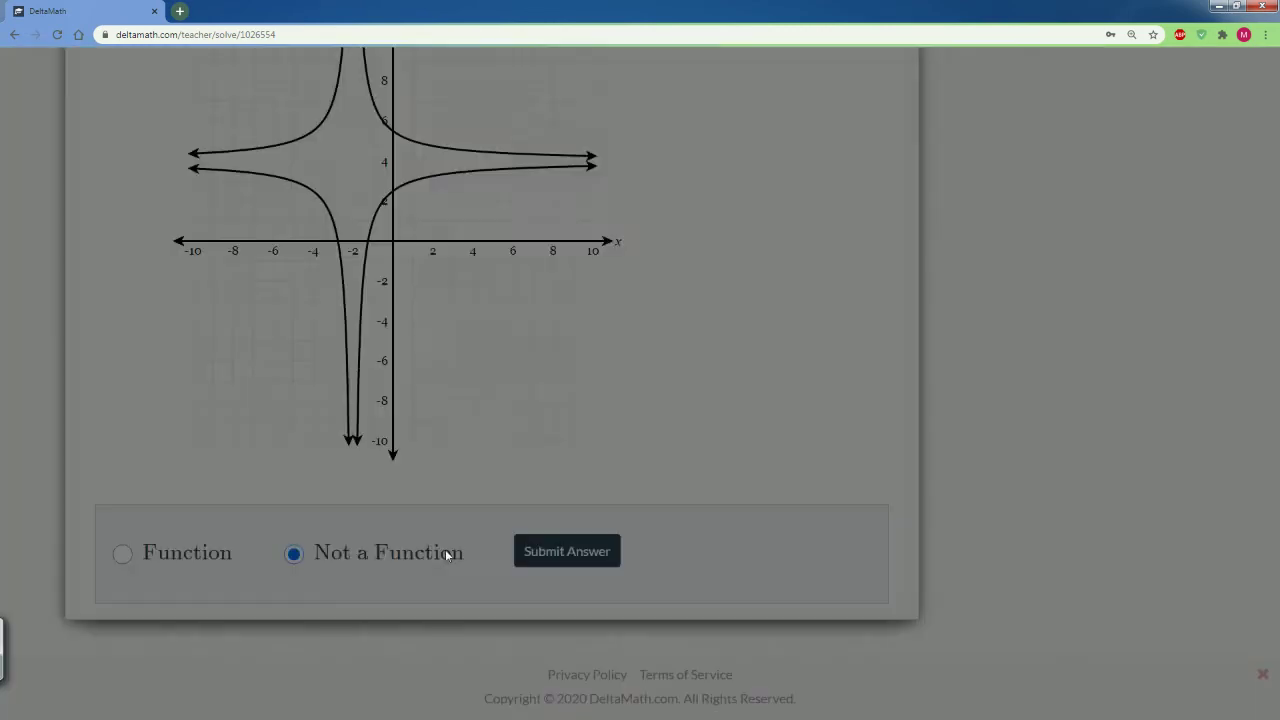
Confirm the 'Not a Function' submission, review the correct result, and load a new problem
click(834, 330)
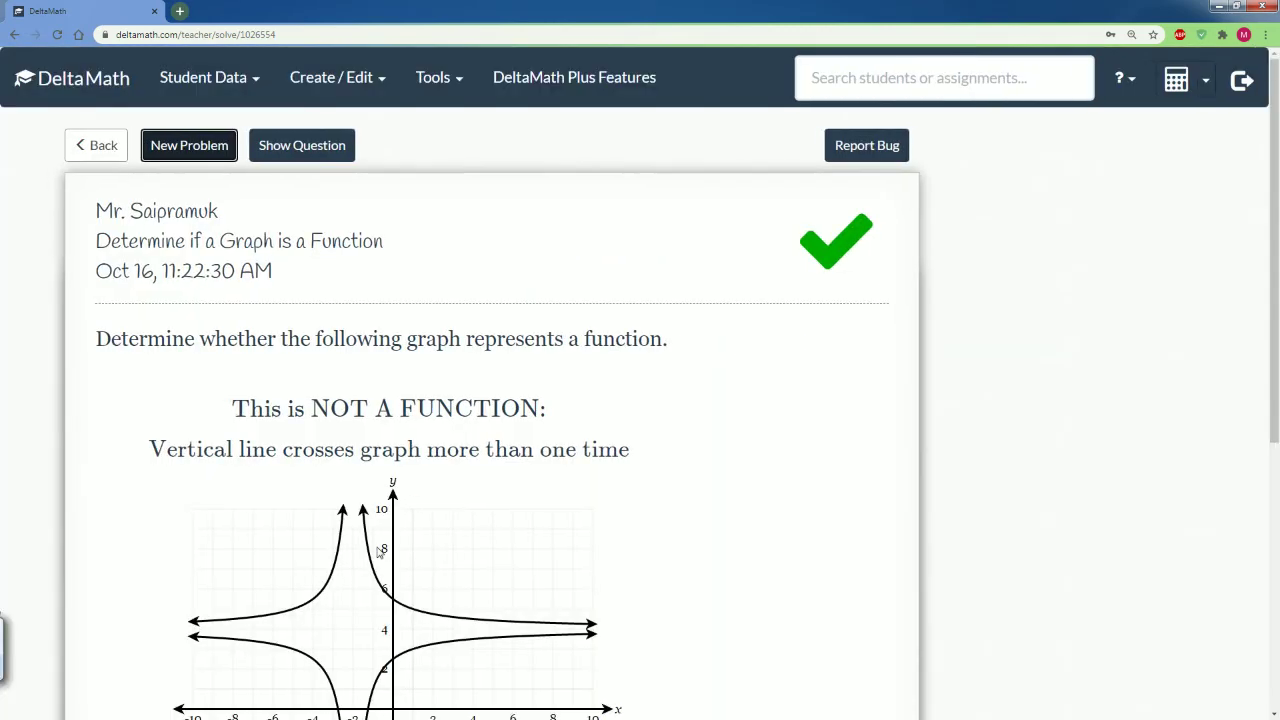
scroll(378, 552, down, 2)
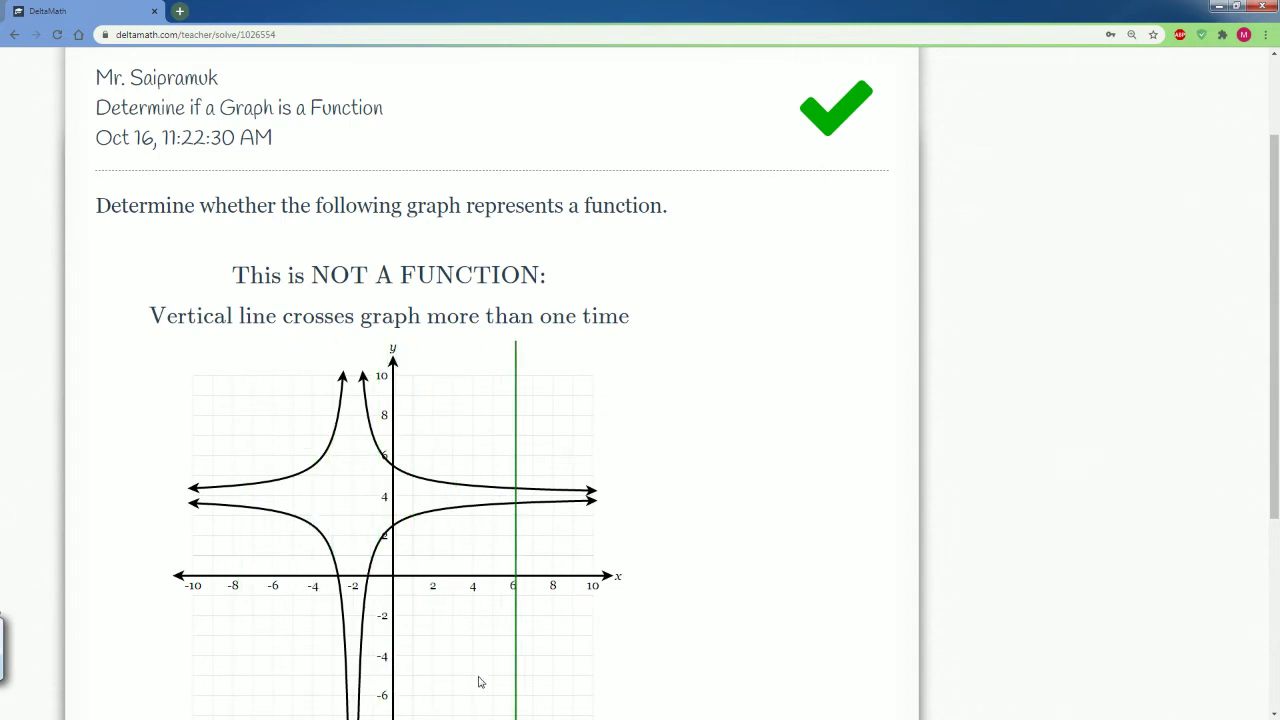
scroll(428, 548, down, 3)
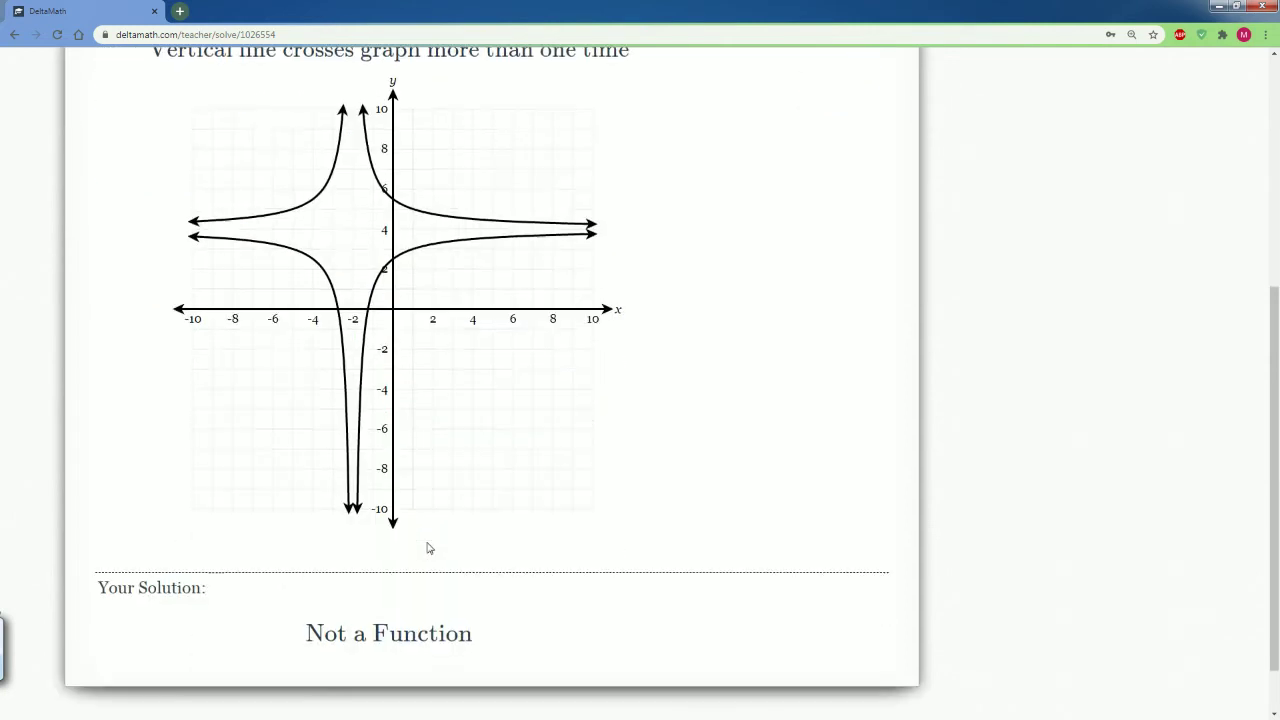
scroll(423, 566, up, 4)
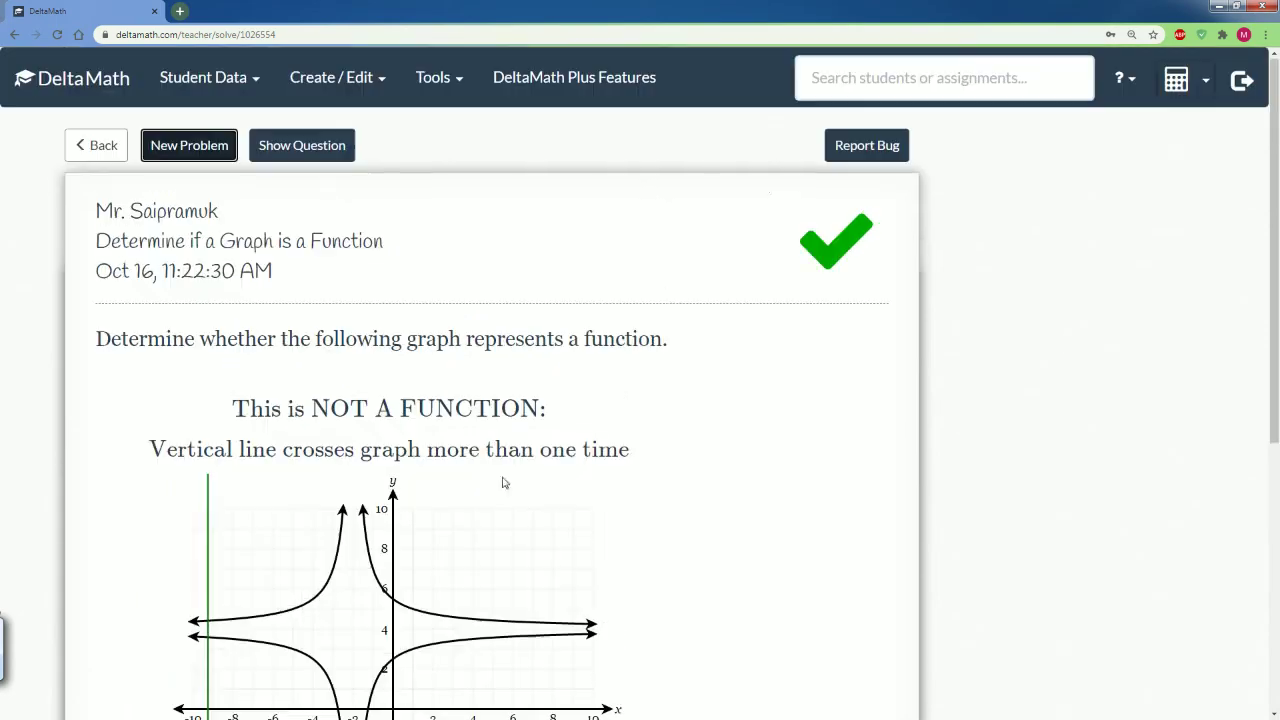
click(189, 145)
scroll(280, 398, down, 3)
scroll(375, 473, up, 1)
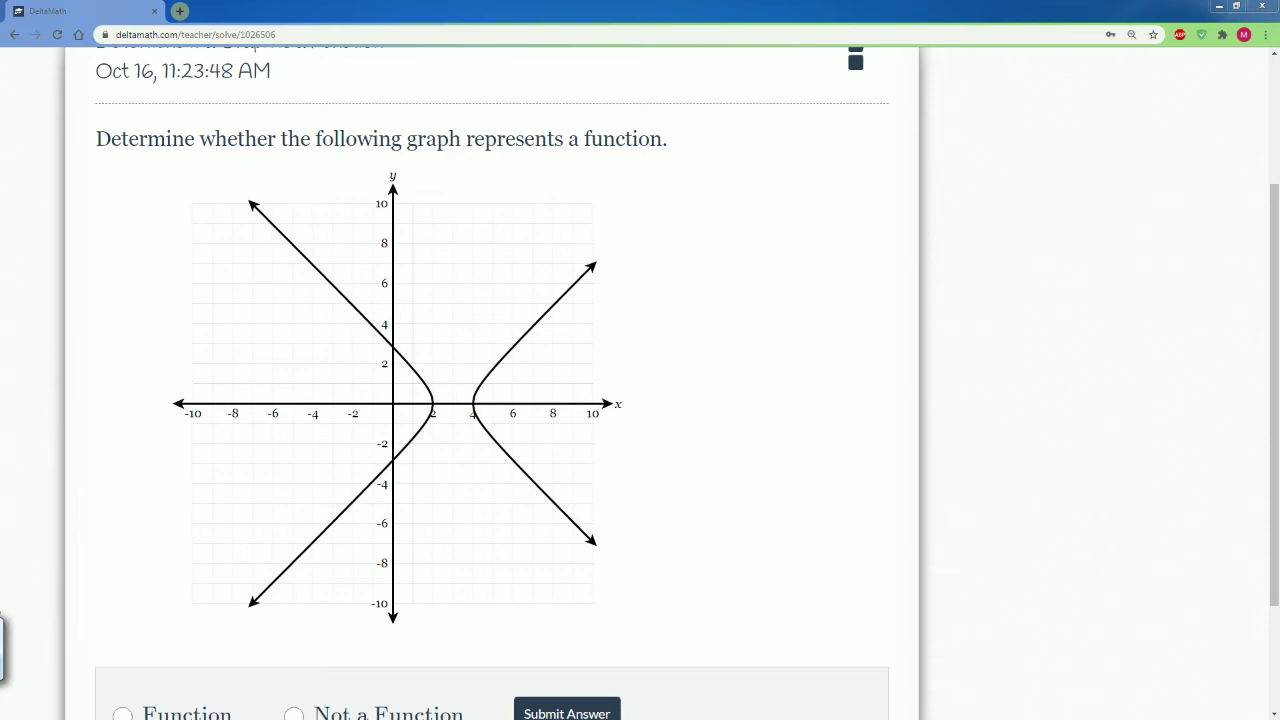
Maximize Paint and draw a thin red vertical rectangle over the graph near x = -3
drag(337, 46, 401, 60)
click(672, 56)
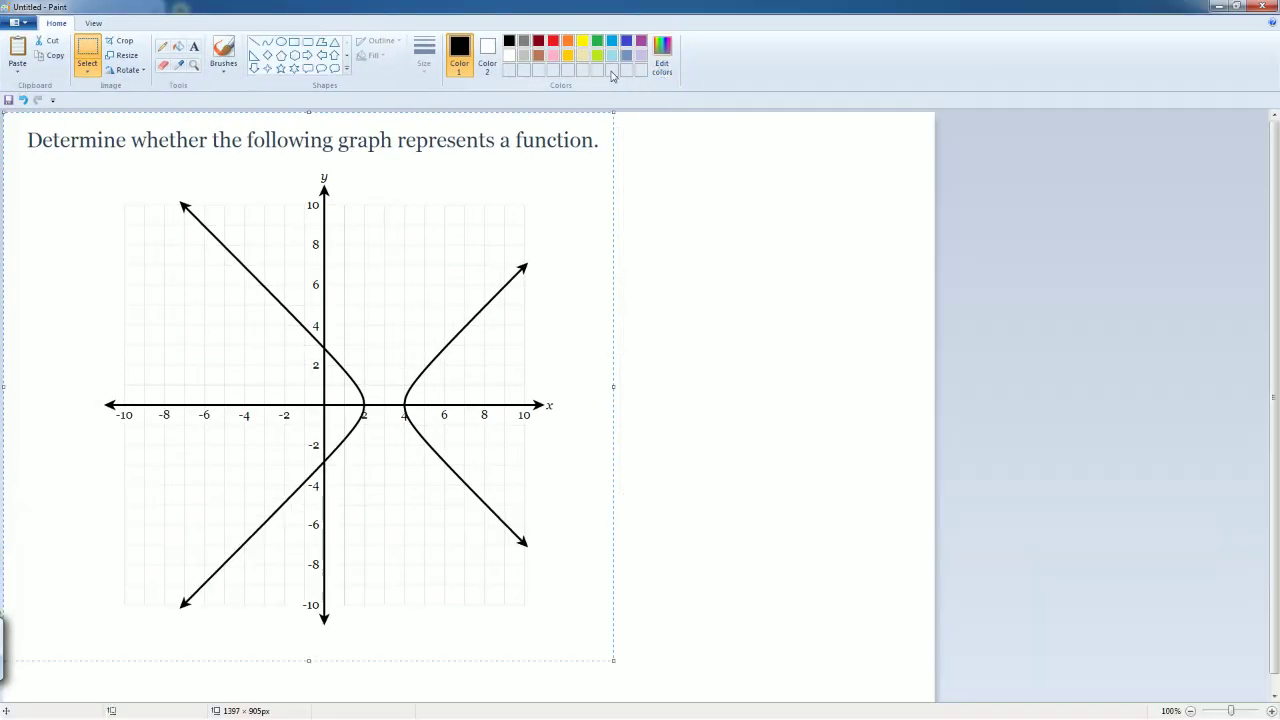
click(553, 40)
click(699, 265)
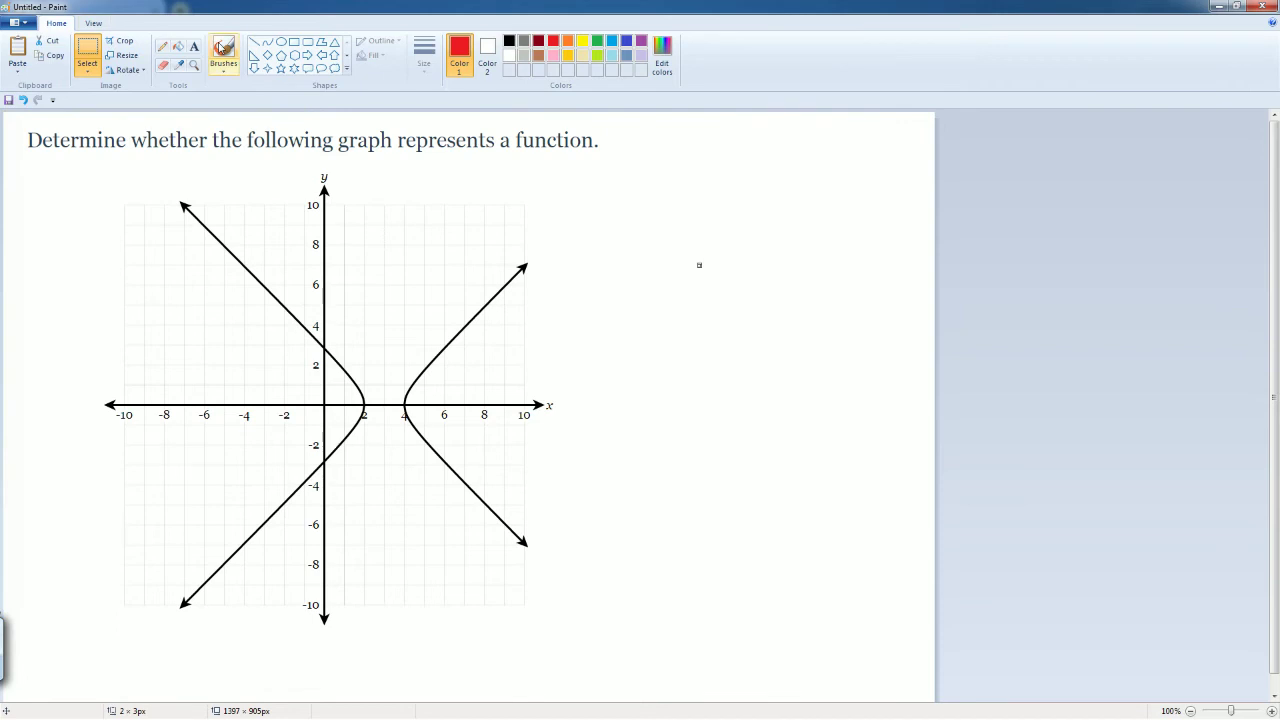
click(294, 41)
mouse_move(265, 211)
mouse_down()
mouse_move(299, 625)
mouse_move(266, 610)
mouse_up()
drag(600, 423, 596, 406)
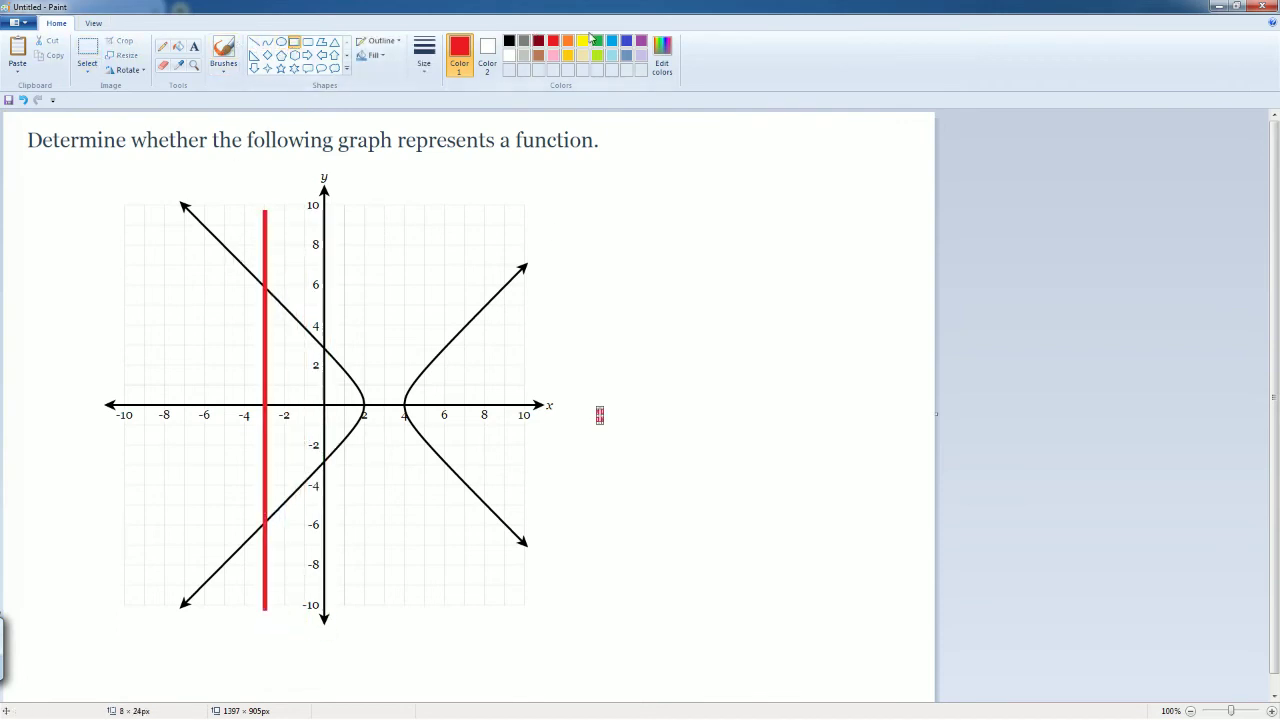
Dot the red line's crossings with a blue brush, then minimize Paint
click(626, 41)
click(223, 52)
click(261, 283)
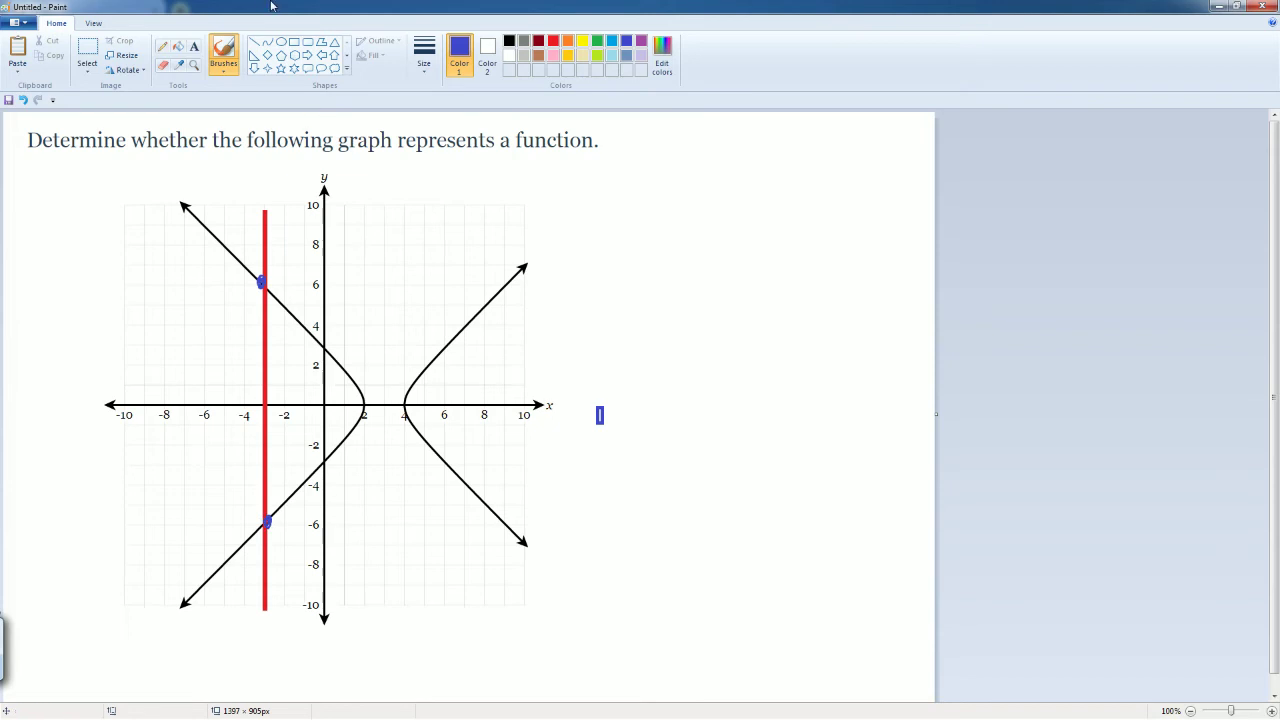
key(super+Down)
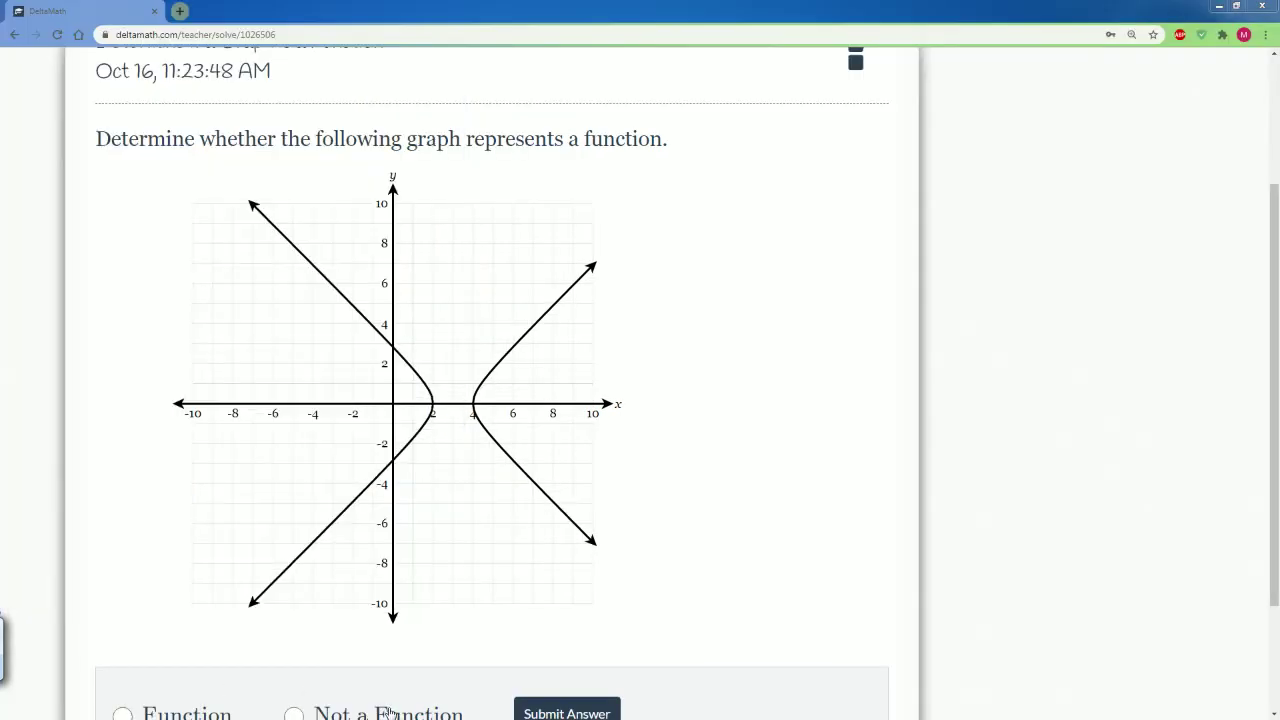
Submit and confirm 'Not a Function', then scroll through the green-check result
click(294, 713)
scroll(470, 690, down, 1)
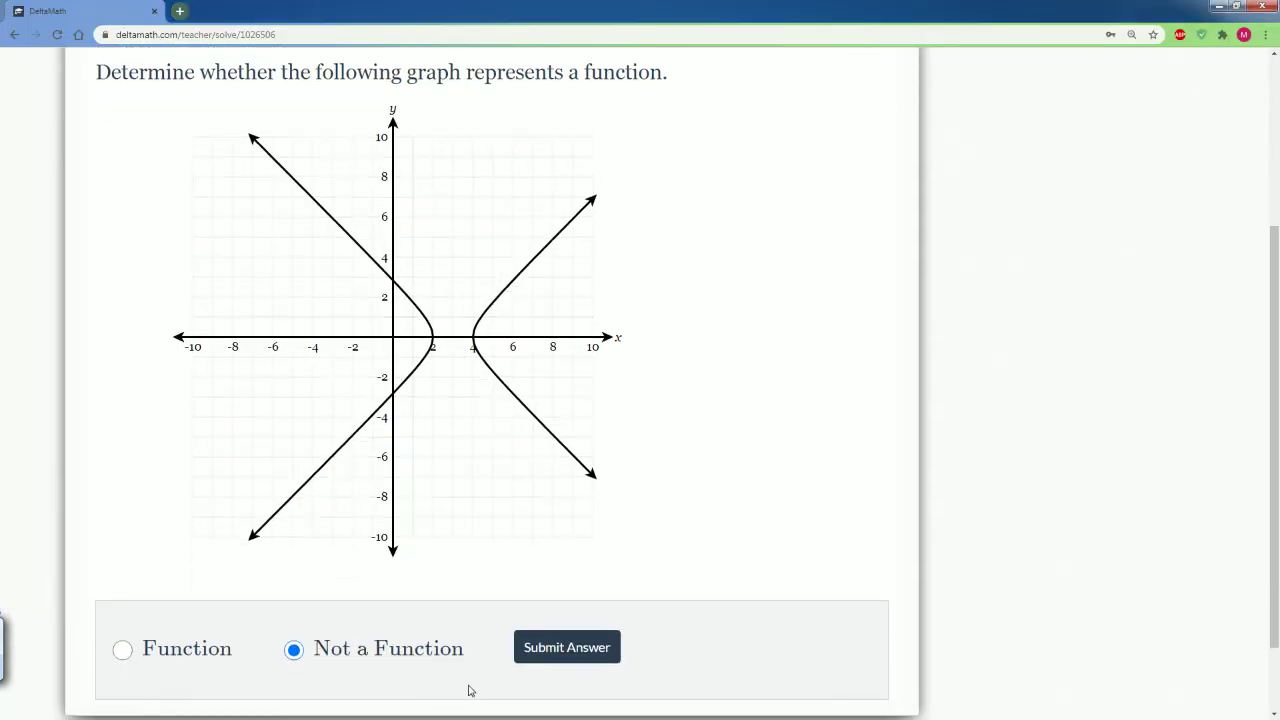
click(552, 648)
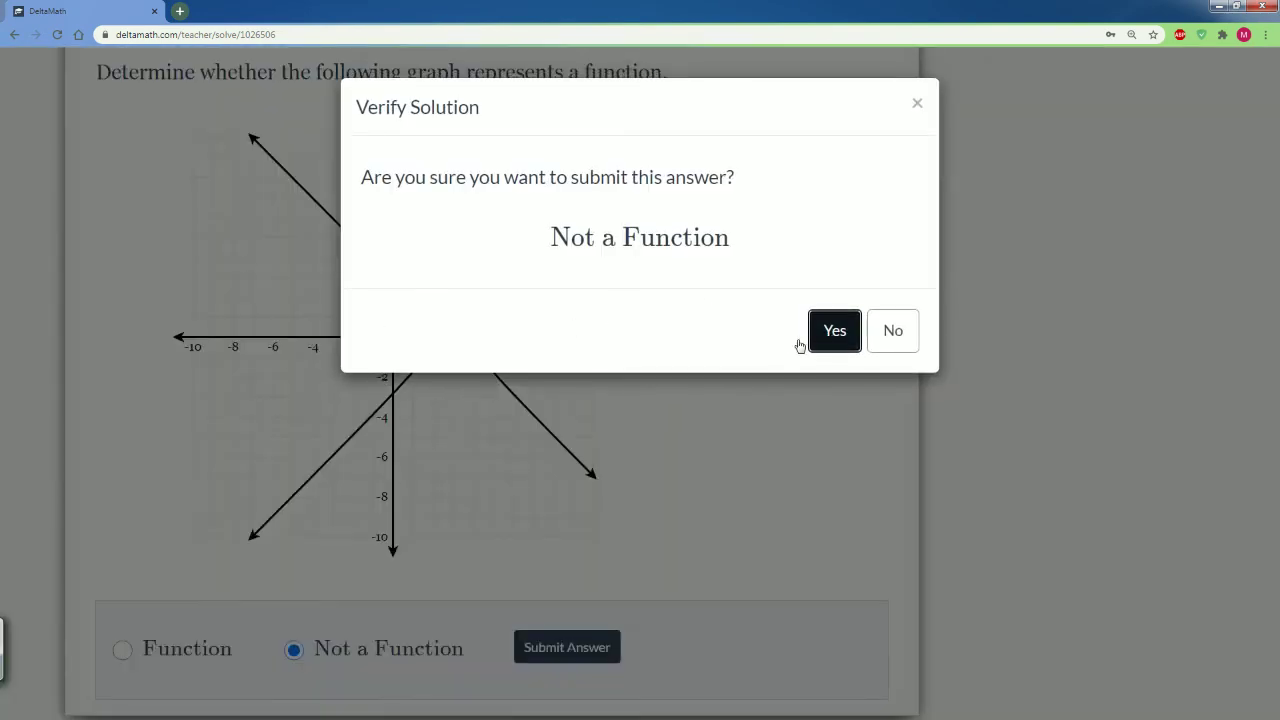
click(815, 335)
scroll(530, 458, down, 3)
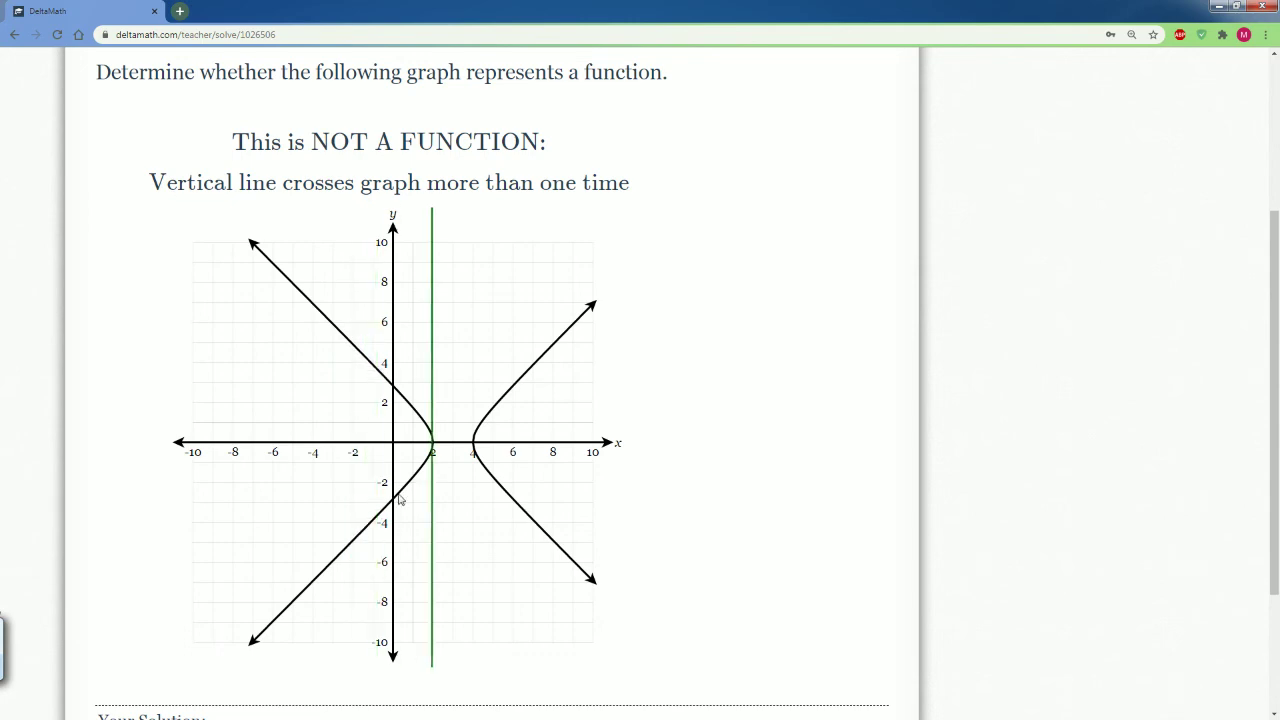
scroll(408, 500, down, 3)
scroll(434, 510, up, 3)
scroll(434, 510, up, 3)
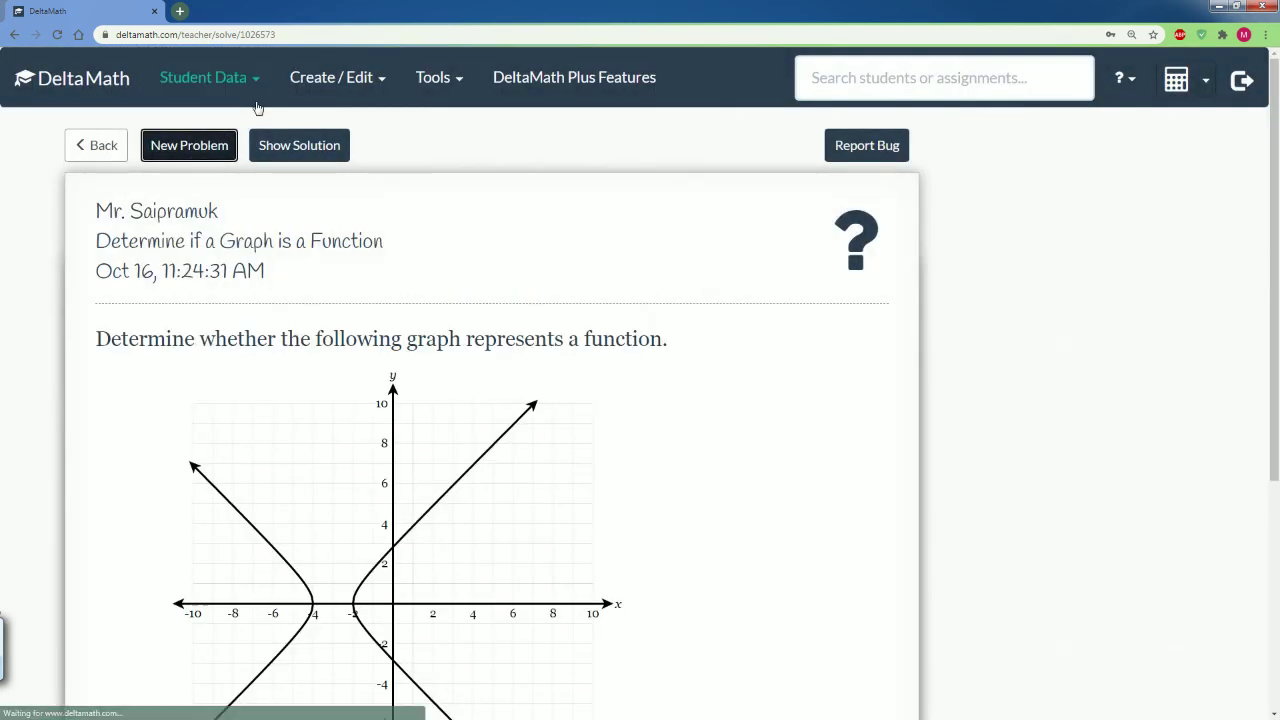
Submit and confirm 'Not a Function' for the sideways curves, then load the next problem
scroll(202, 263, down, 2)
scroll(202, 263, down, 1)
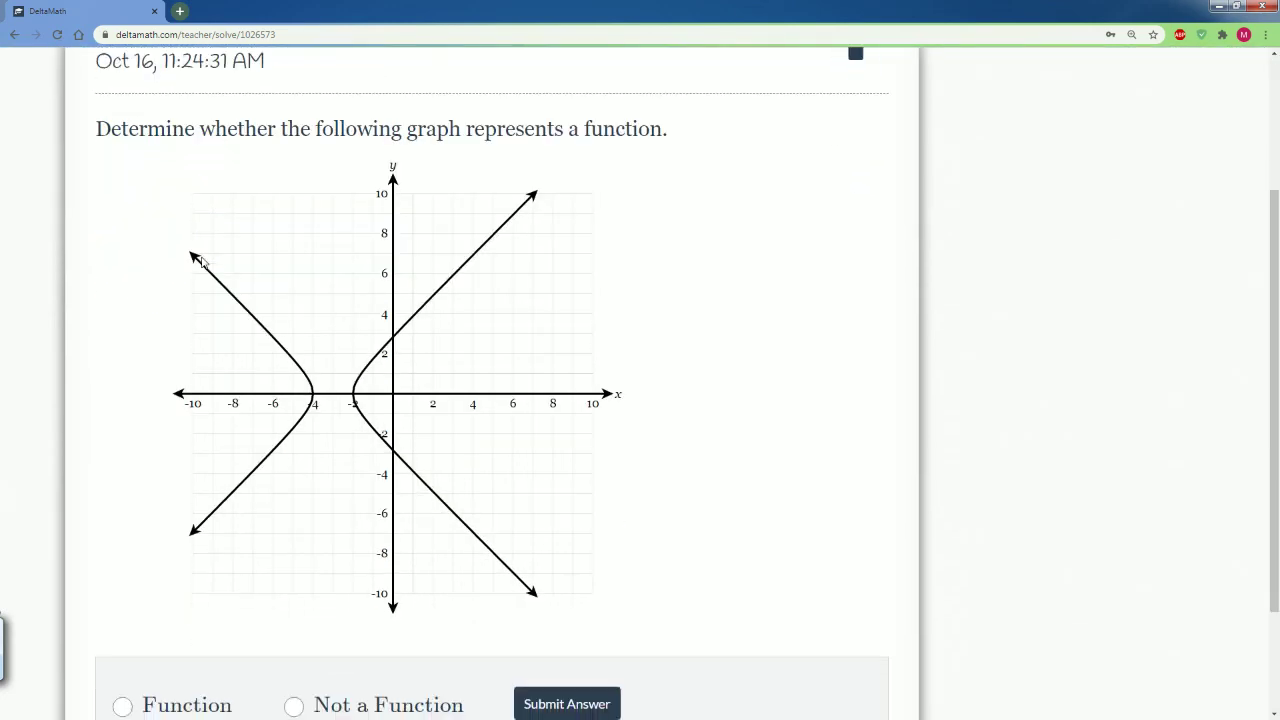
scroll(266, 509, up, 2)
scroll(270, 537, down, 2)
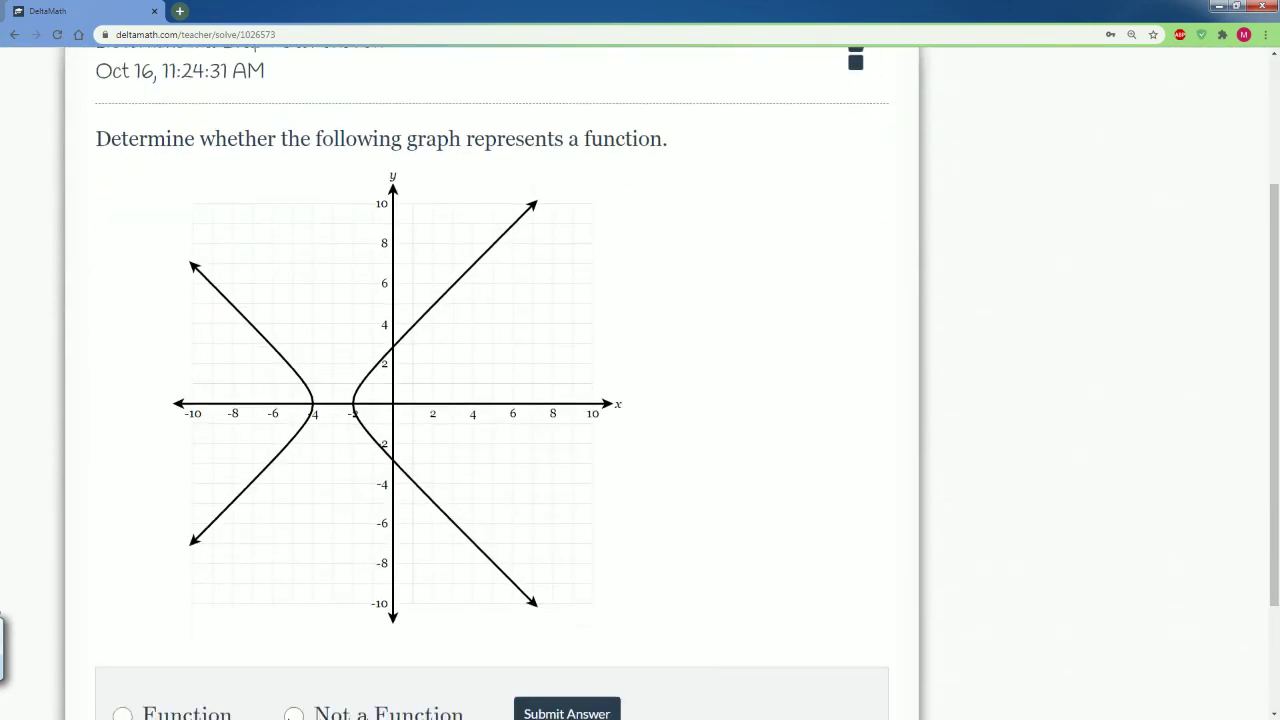
click(293, 714)
click(566, 713)
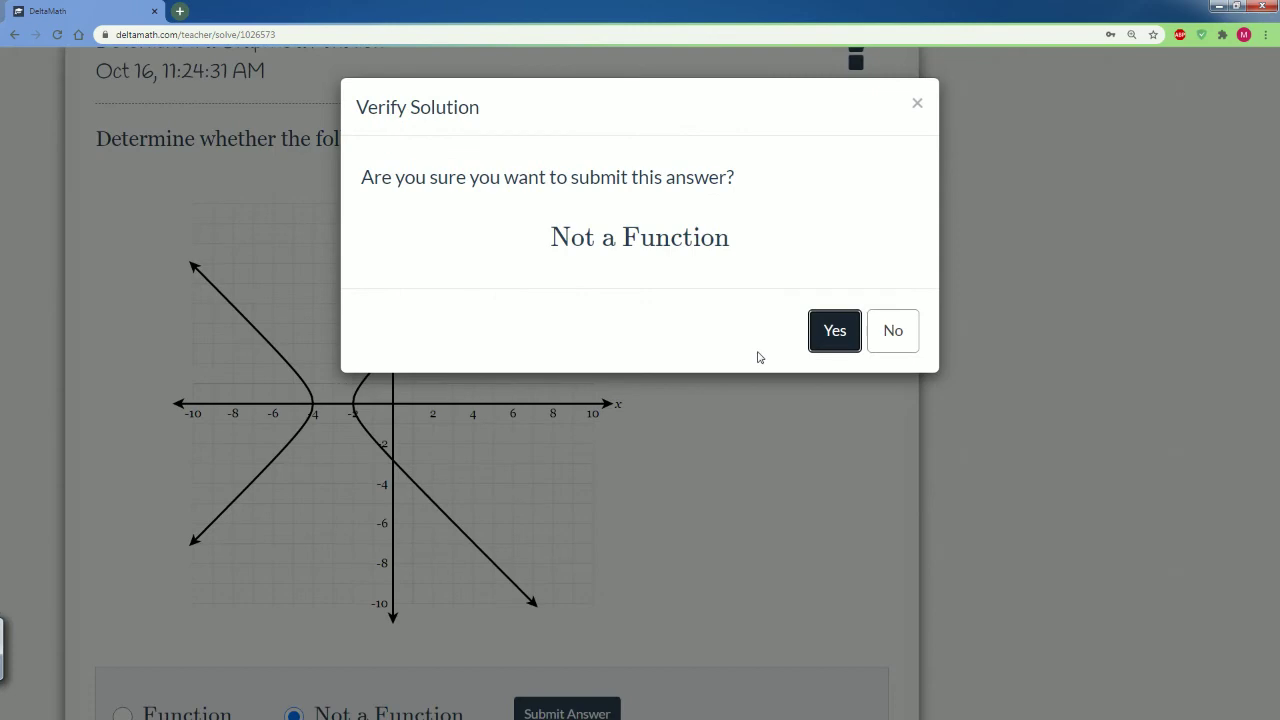
click(836, 332)
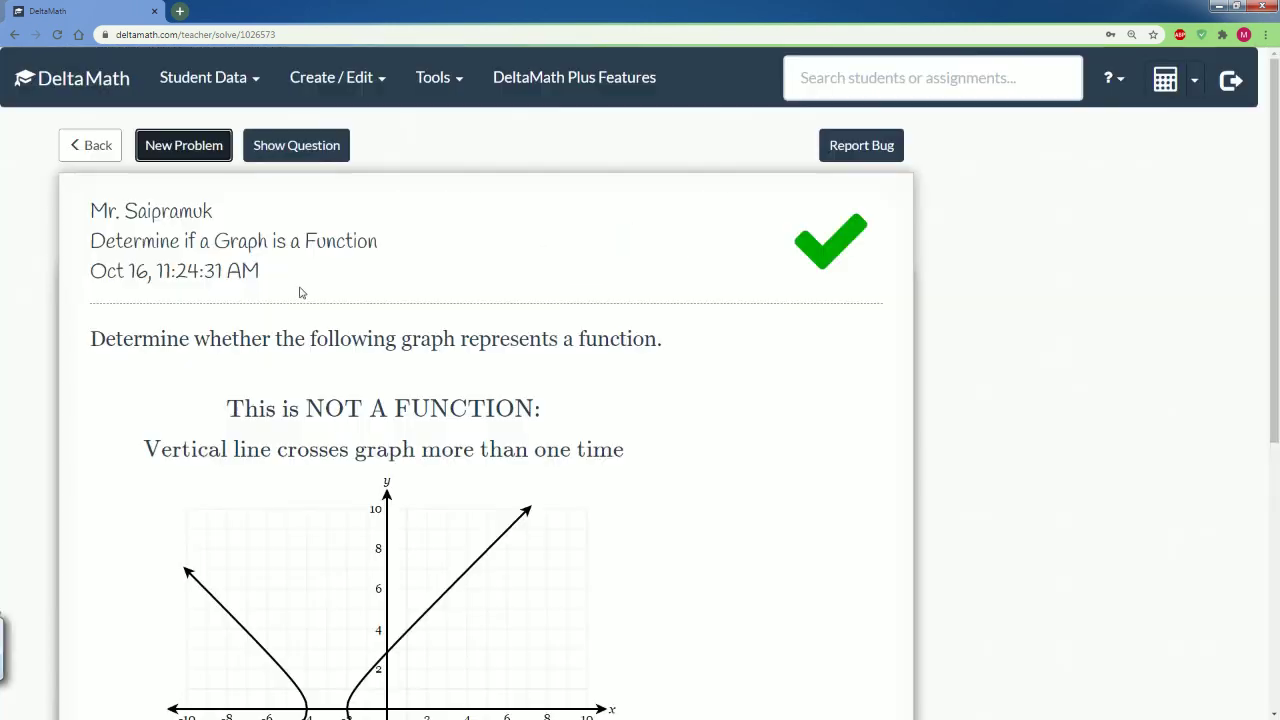
click(190, 146)
scroll(285, 350, down, 2)
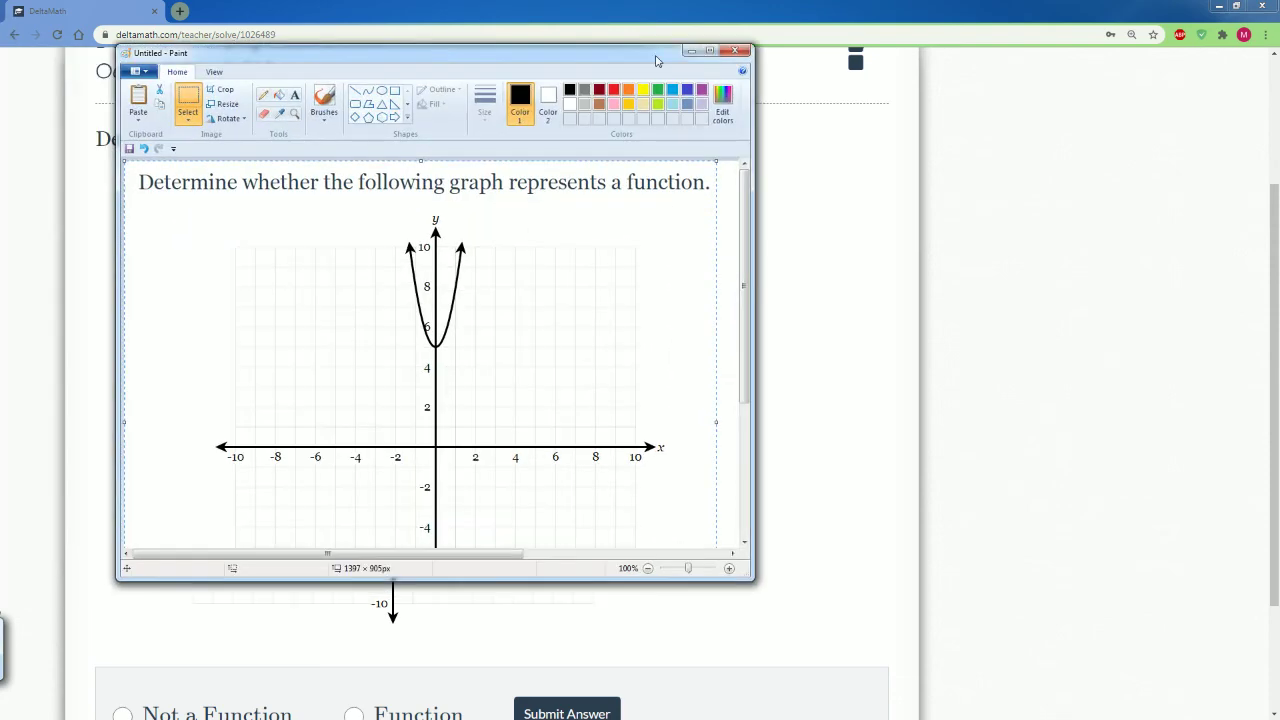
Maximize Paint and draw two thin red vertical bars through the parabola's left and right branches
click(692, 52)
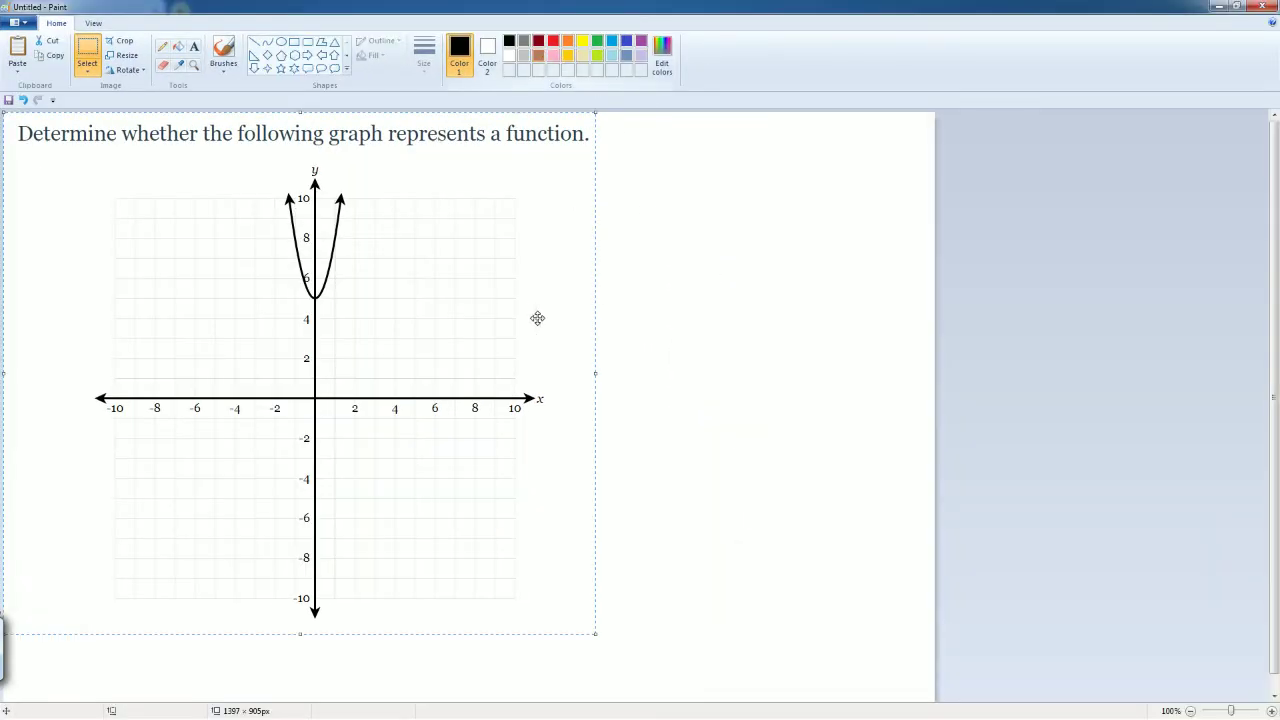
scroll(594, 306, up, 1)
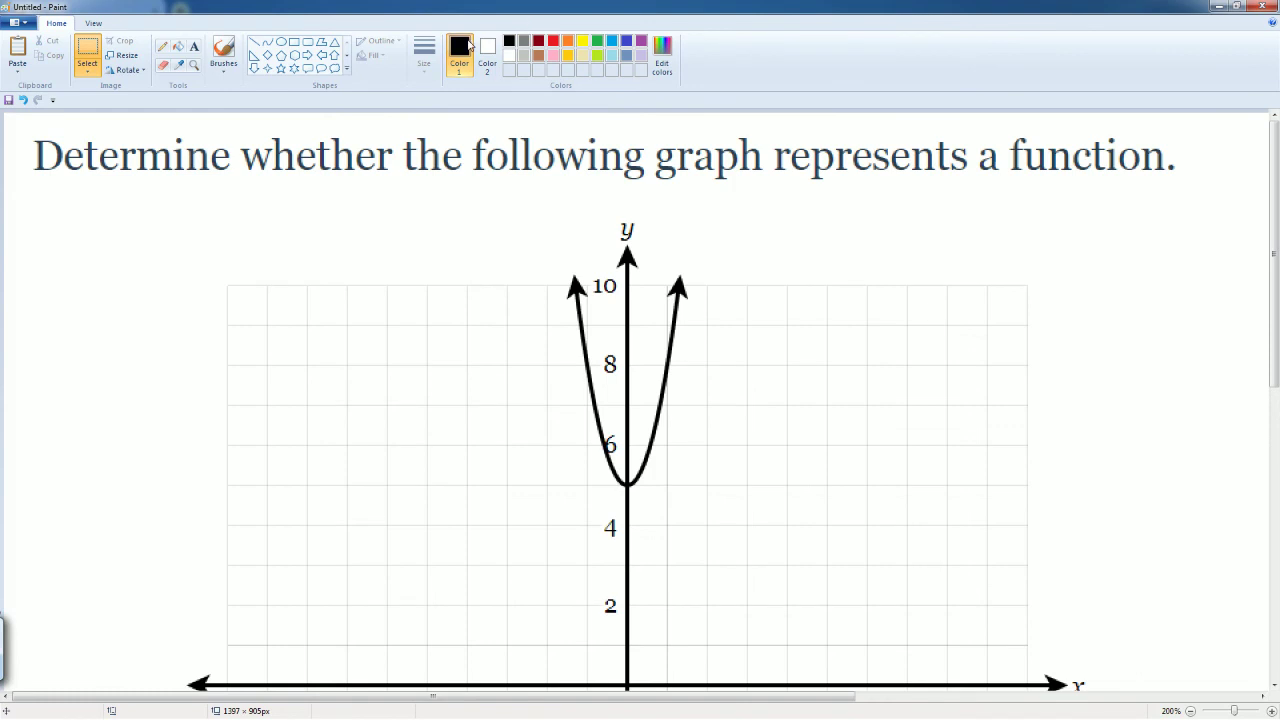
click(553, 41)
click(254, 42)
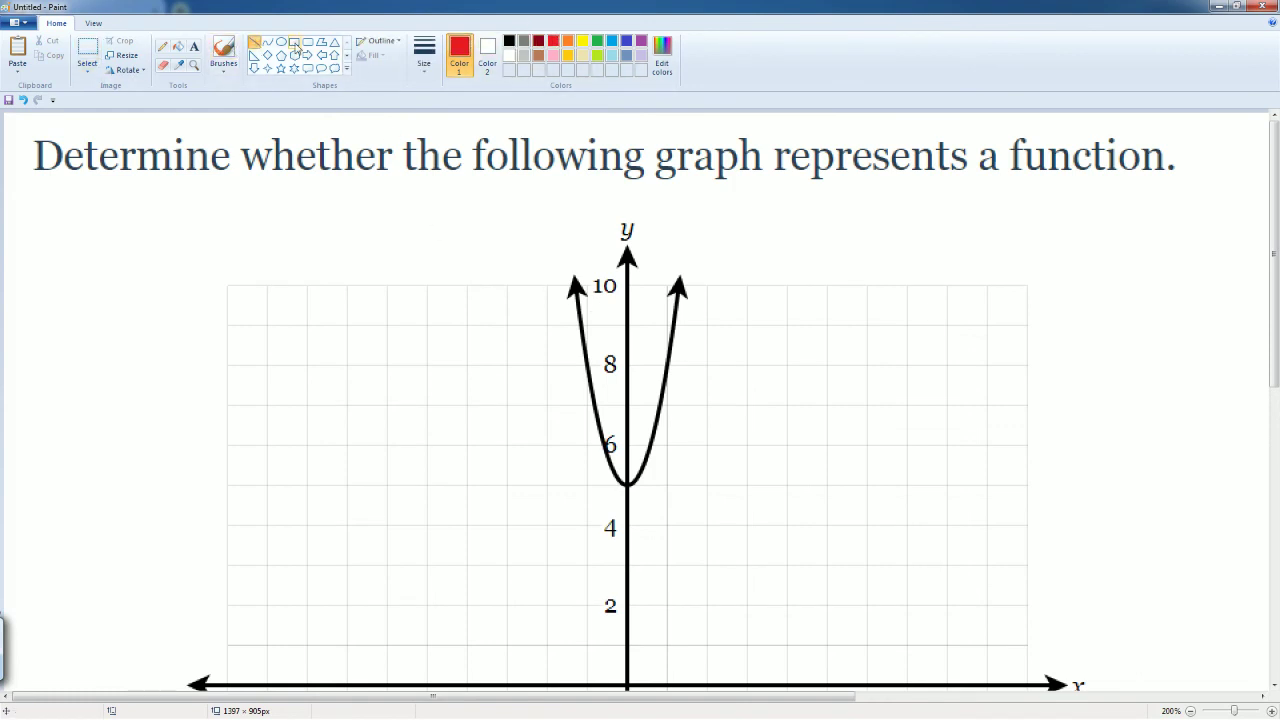
drag(601, 265, 600, 530)
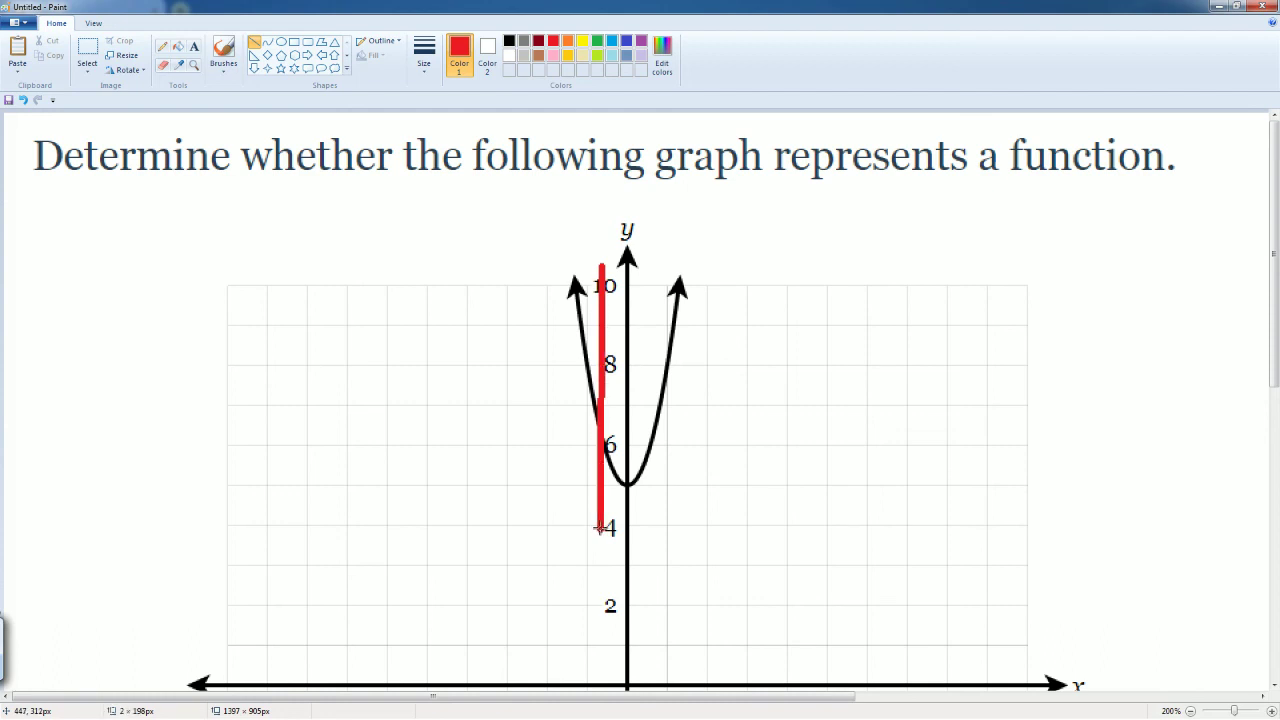
key(ctrl+z)
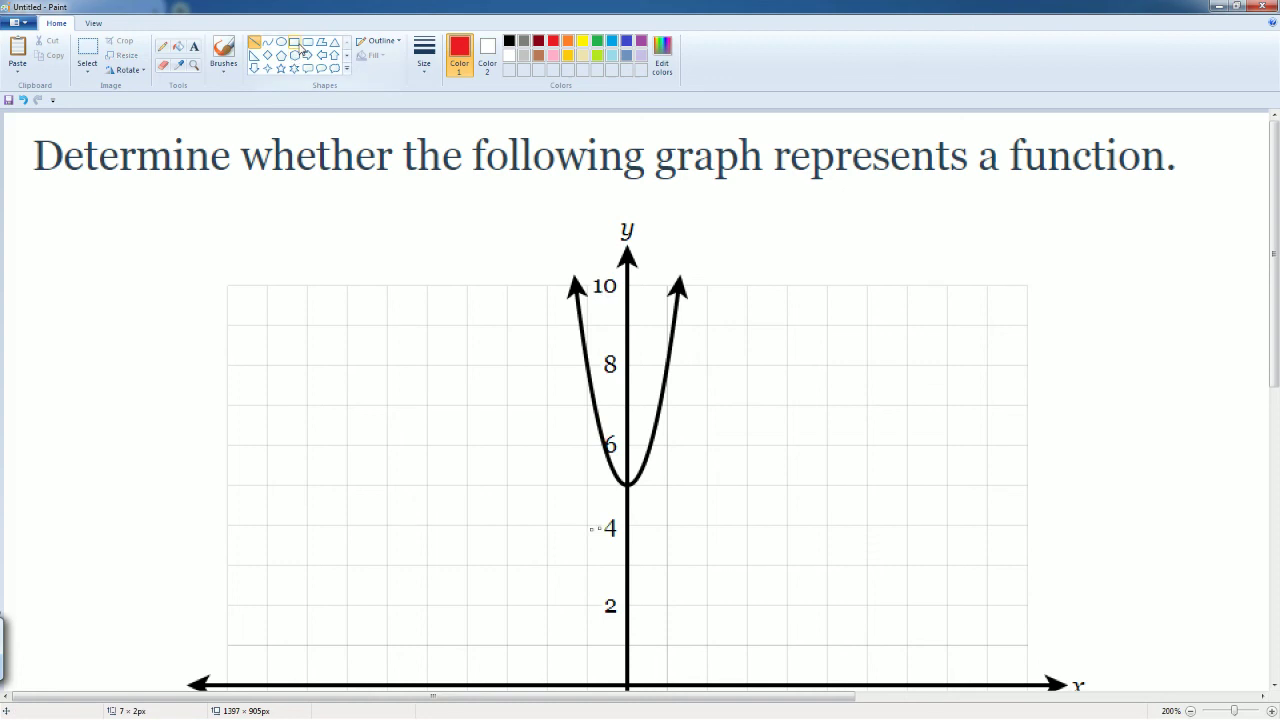
click(294, 42)
drag(605, 296, 615, 573)
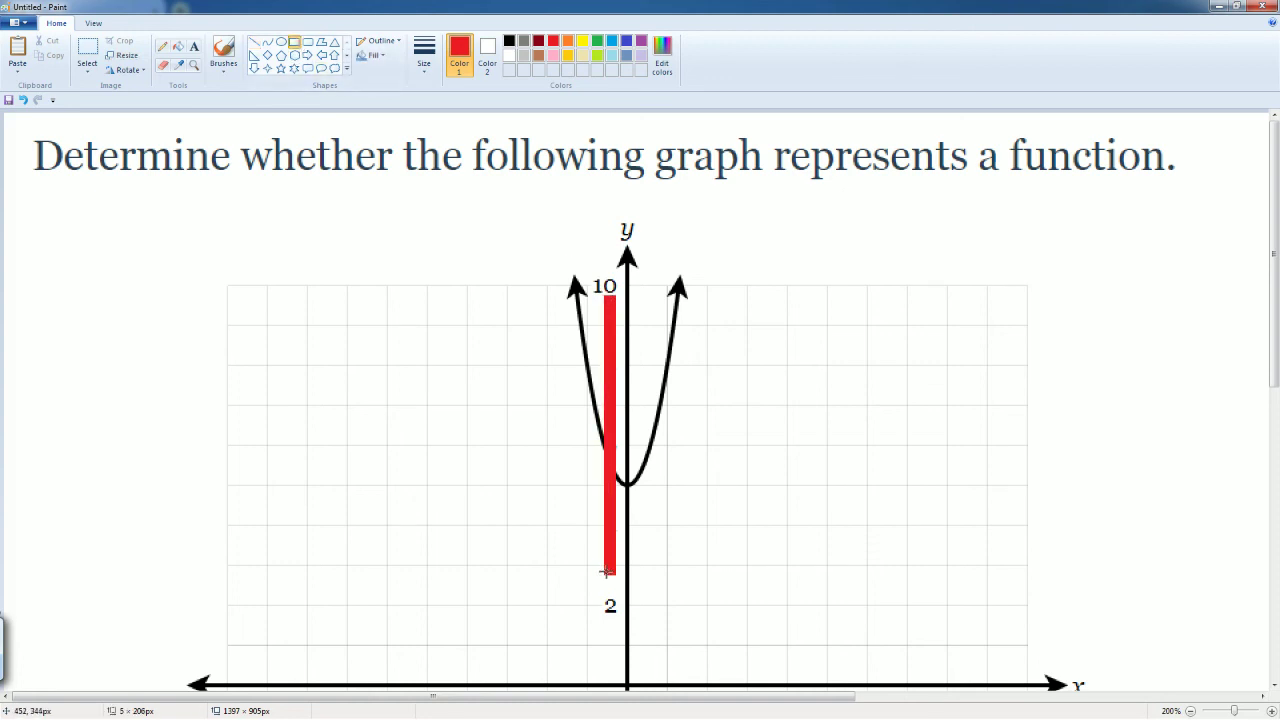
drag(662, 289, 664, 558)
click(842, 275)
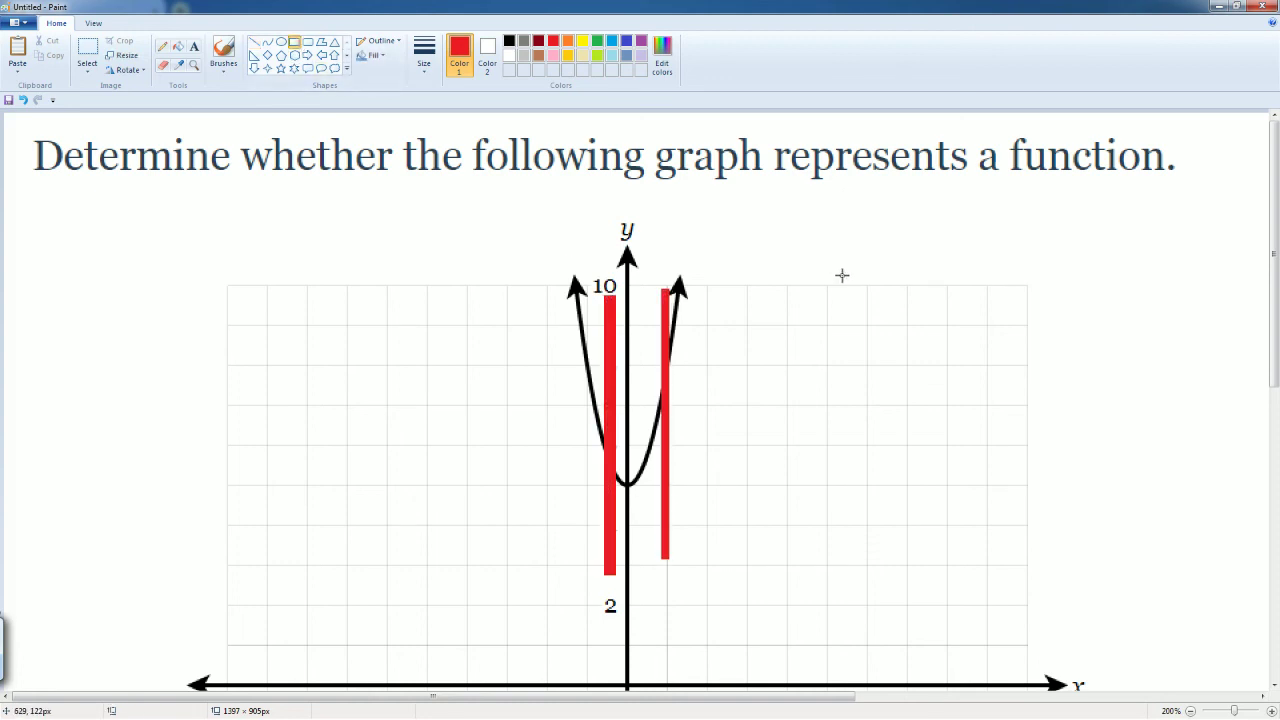
Mark each bar's single crossing with the parabola using a bright blue brush
click(509, 40)
click(626, 55)
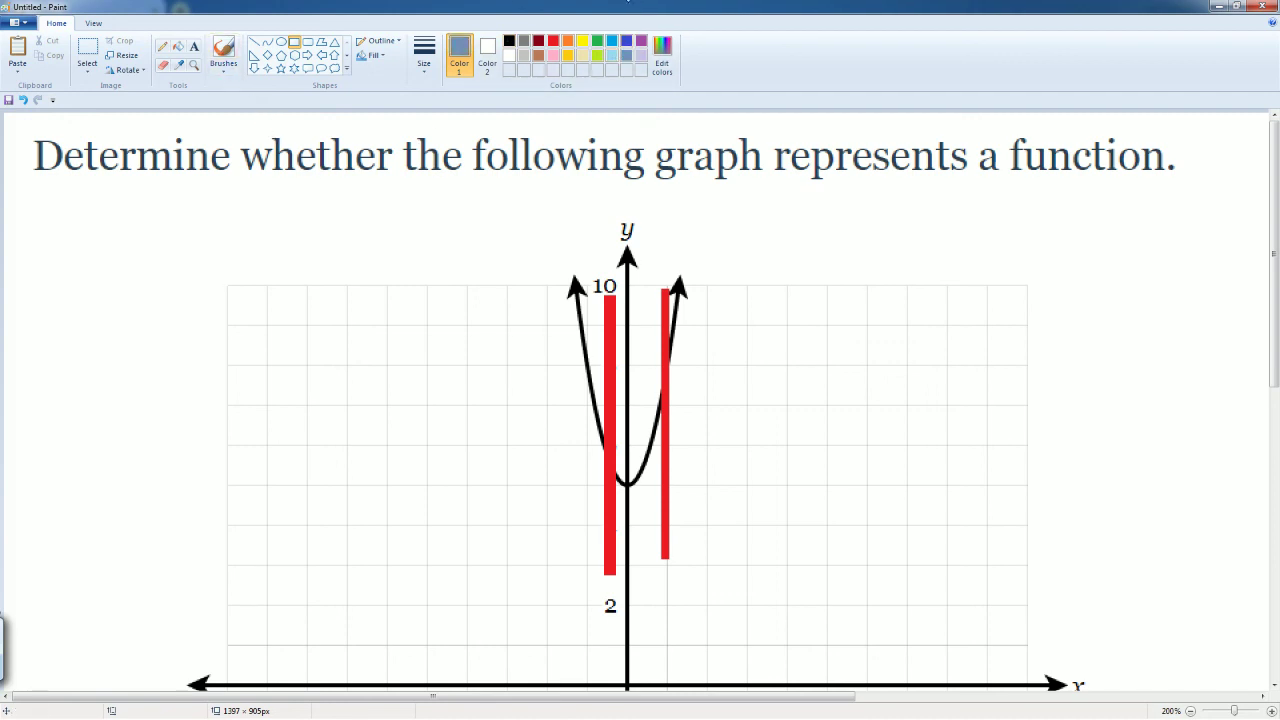
click(626, 41)
click(223, 55)
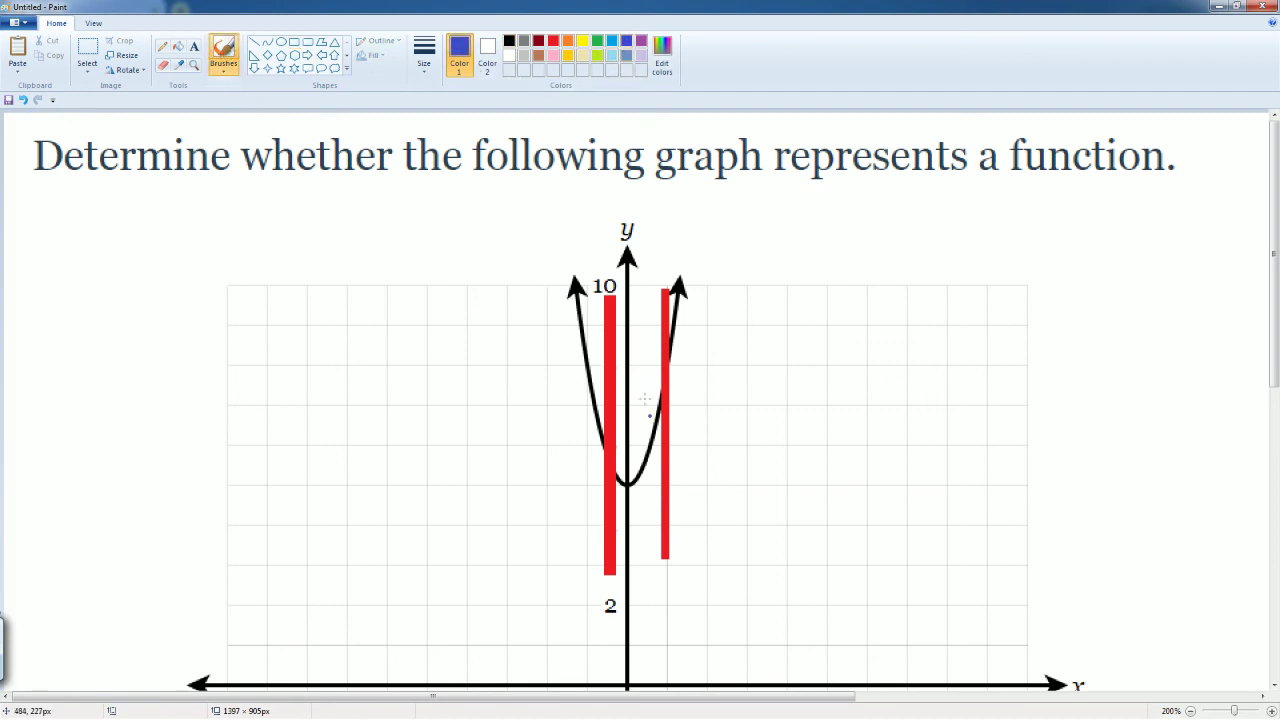
click(605, 456)
drag(658, 372, 650, 369)
In DeltaMath, submit and confirm 'Function' as the answer
key(alt+Tab)
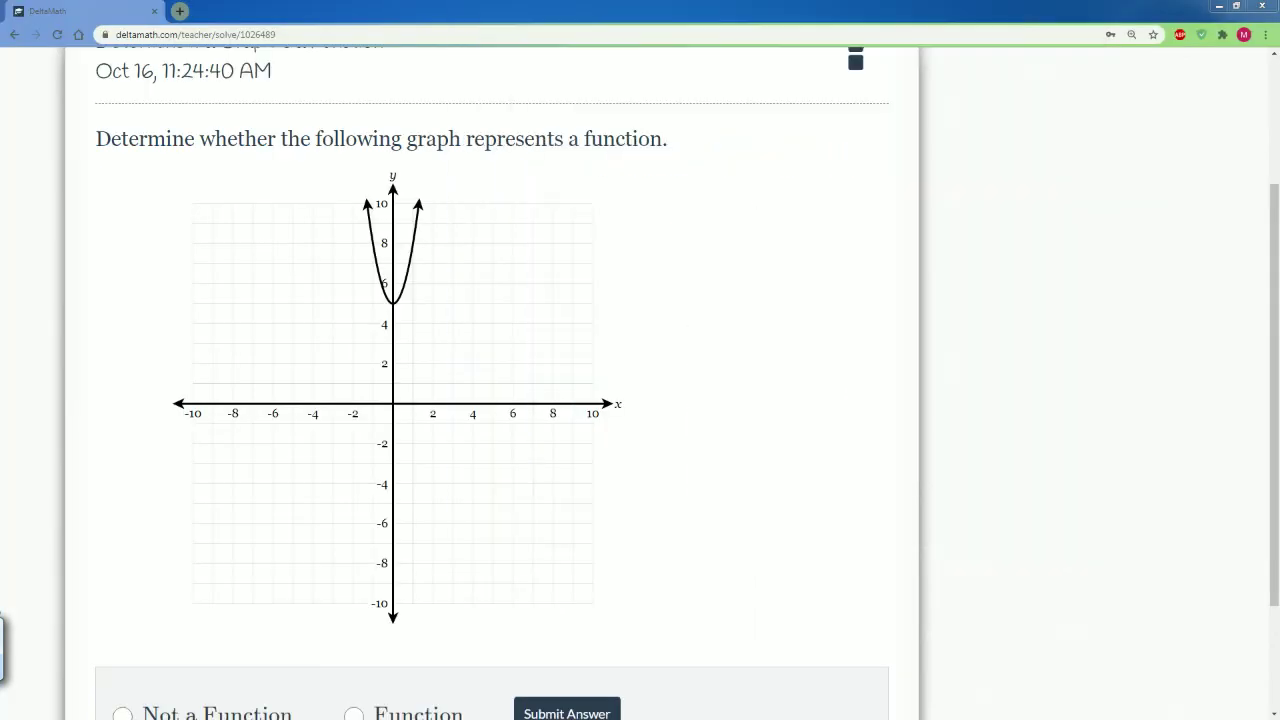
scroll(560, 610, down, 1)
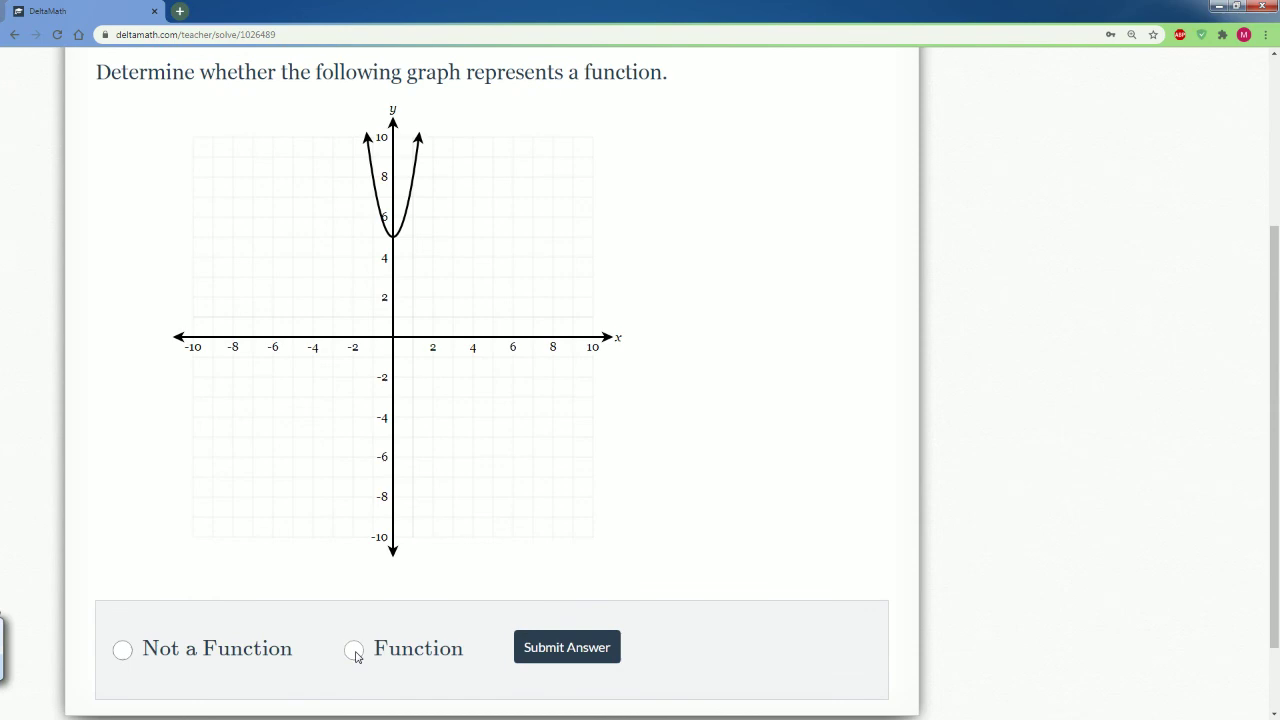
click(354, 650)
click(580, 660)
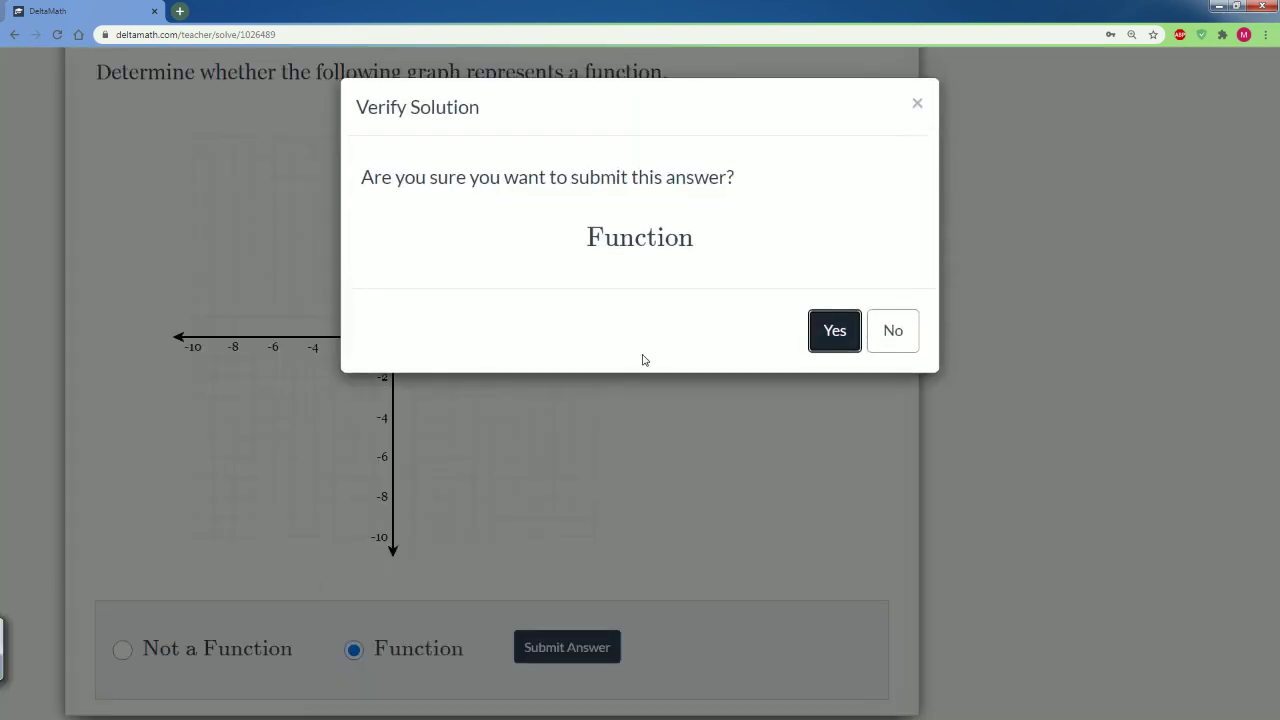
click(829, 331)
scroll(474, 466, down, 2)
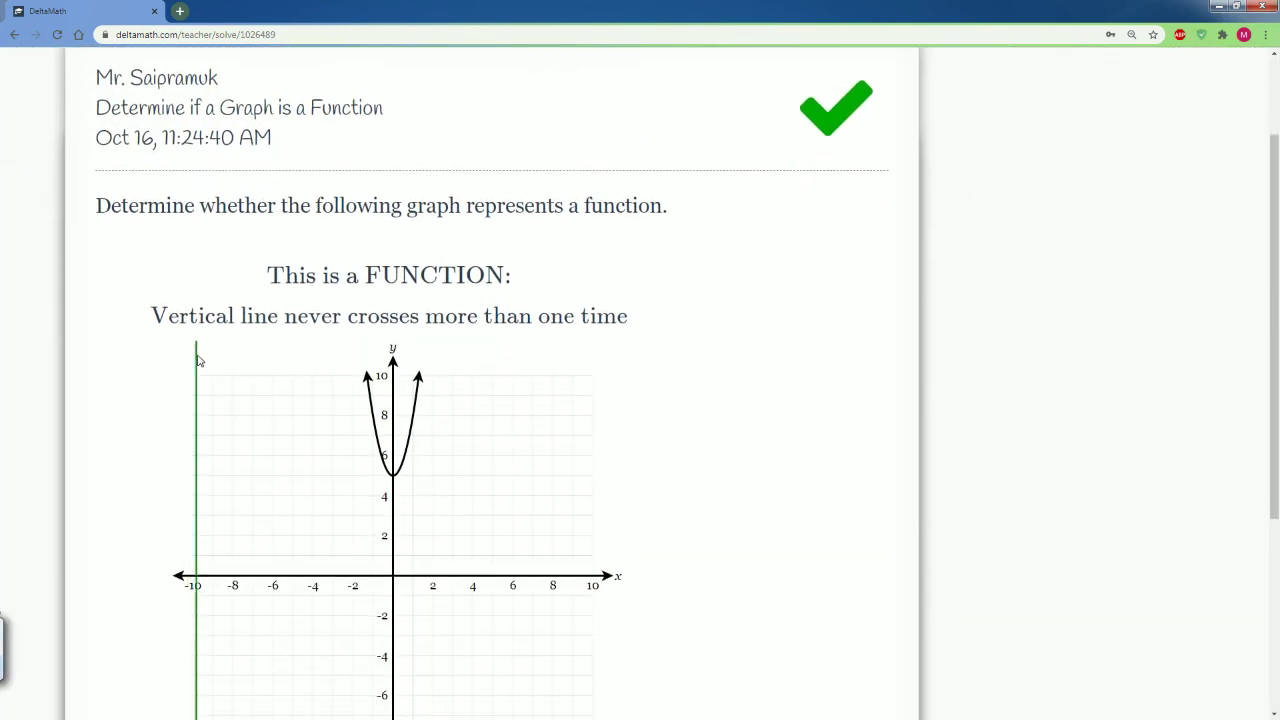